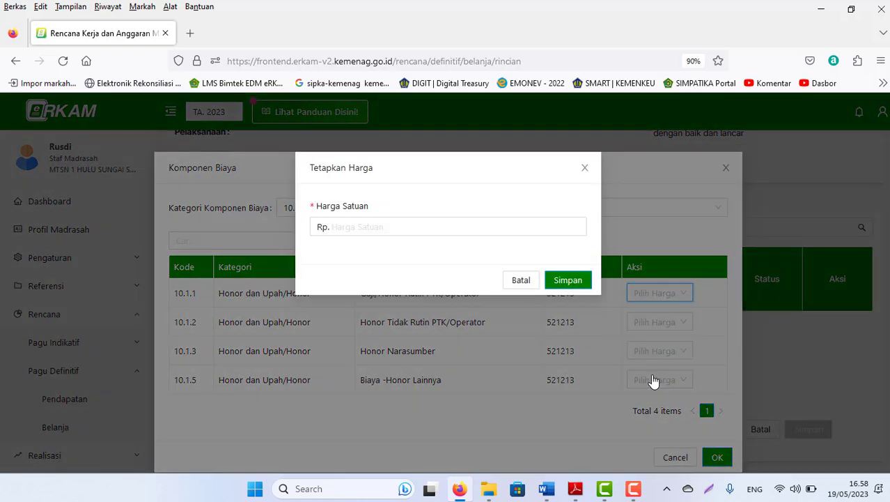
Review the expenditure items in RINCIAN KERTAS KERJA SATKER (6).pdf down to account 522151 on page 3, and dismiss the empty price dialog.
left_click(343, 228)
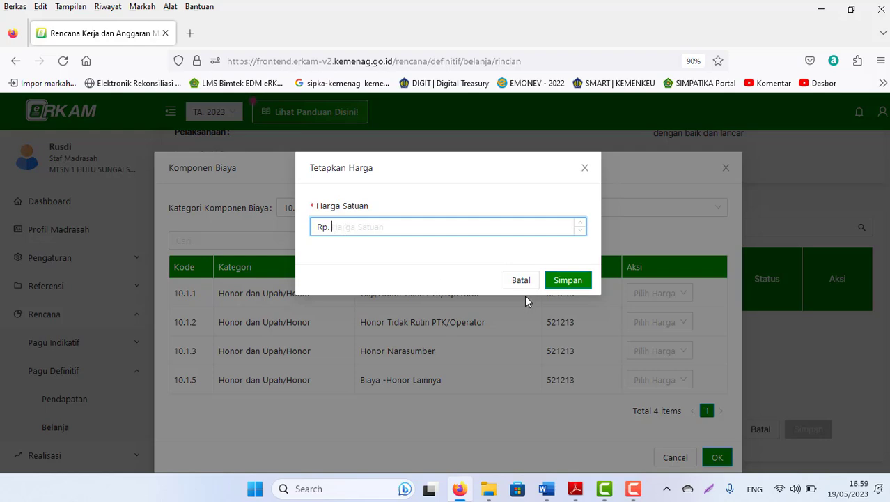
mouse_move(575, 488)
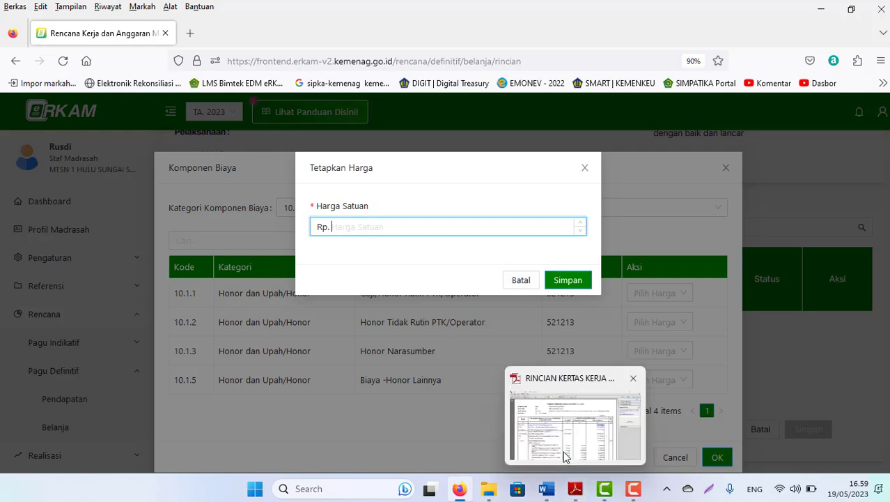
left_click(550, 434)
left_click(551, 434)
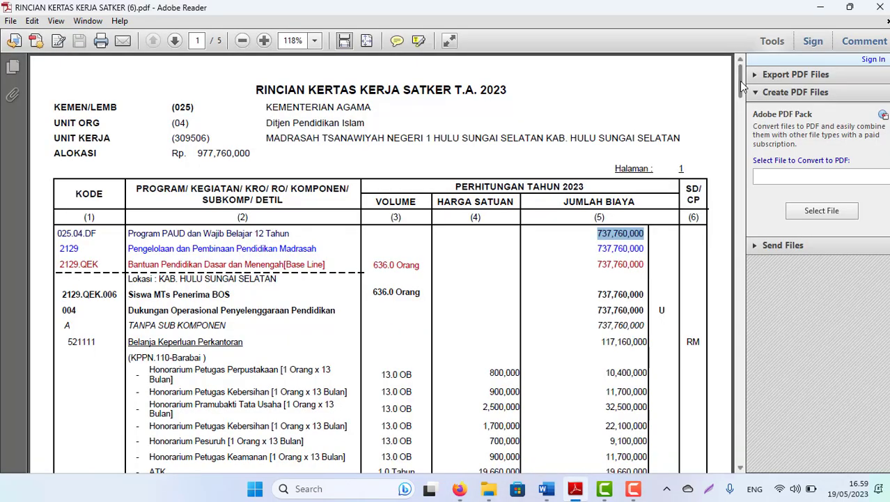
left_click_drag(742, 85, 717, 290)
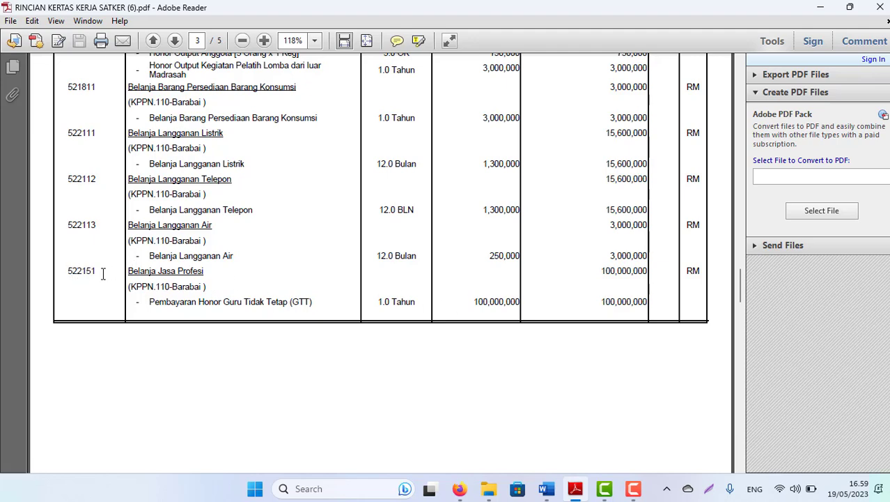
scroll(102, 273, "up", 1)
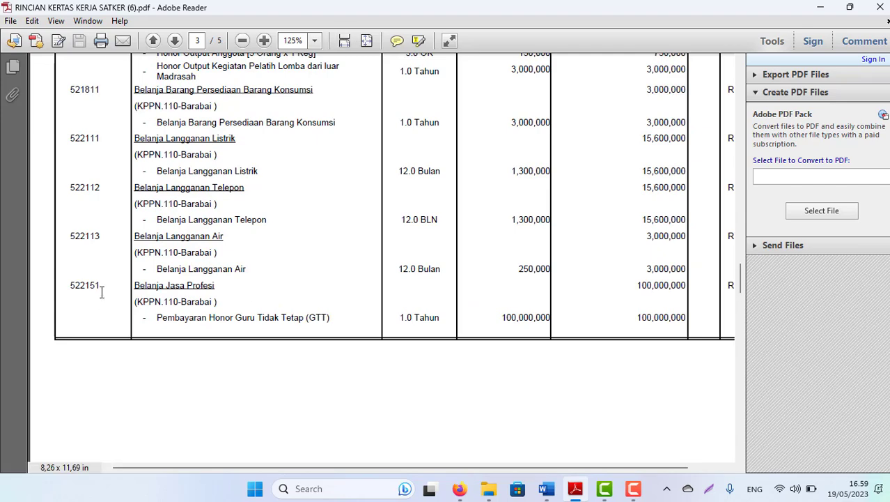
key("alt+Tab")
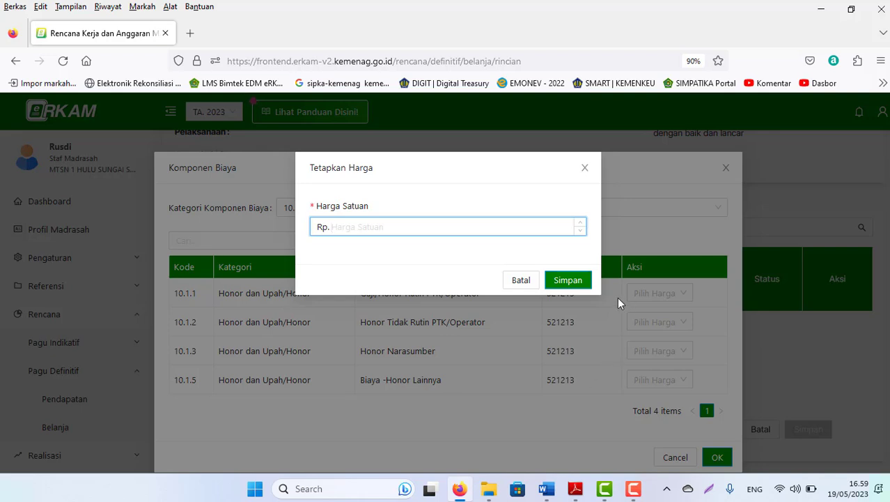
left_click(520, 280)
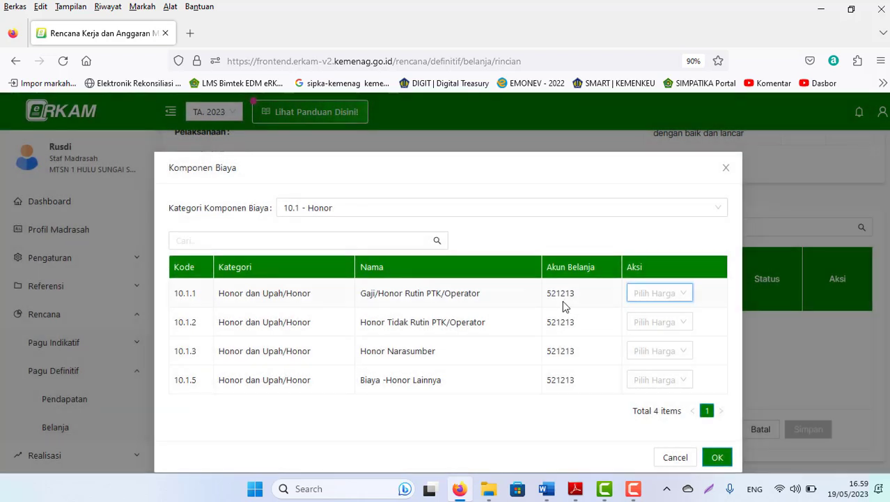
Define a new unit price of Rp 9,000,000 for component 10.1.1 Gaji/Honor Rutin PTK/Operator and save it.
left_click(687, 299)
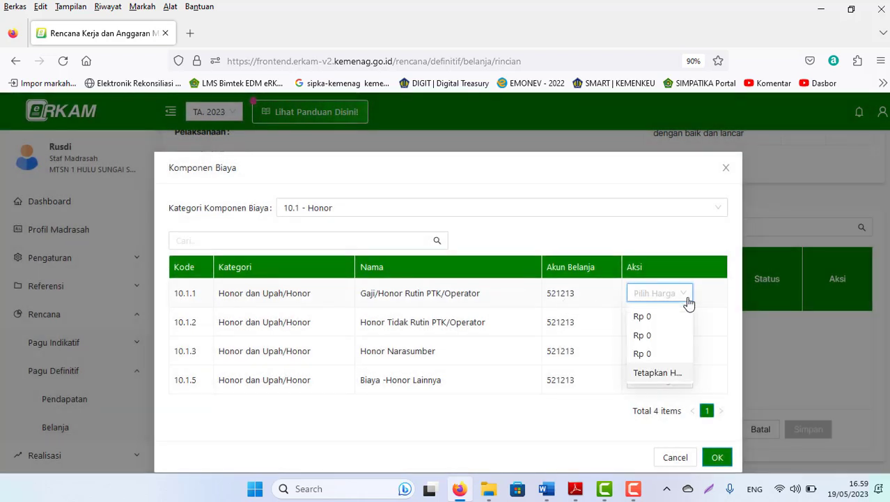
left_click(650, 375)
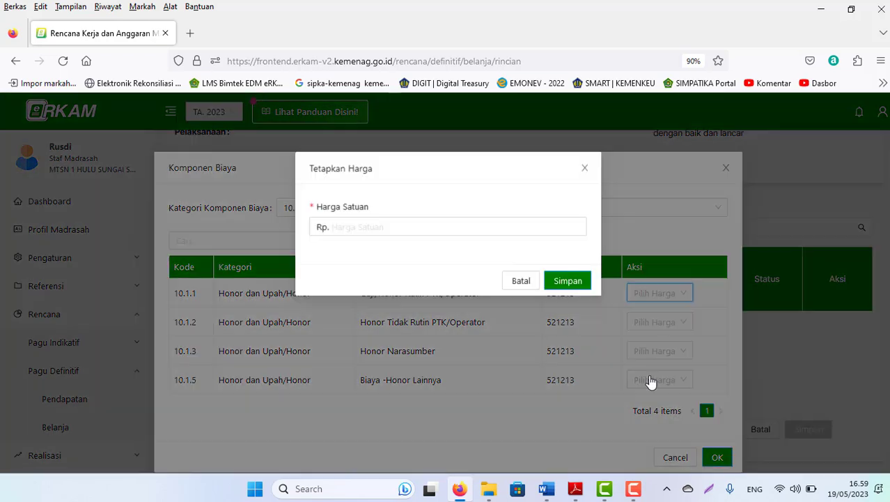
left_click(339, 224)
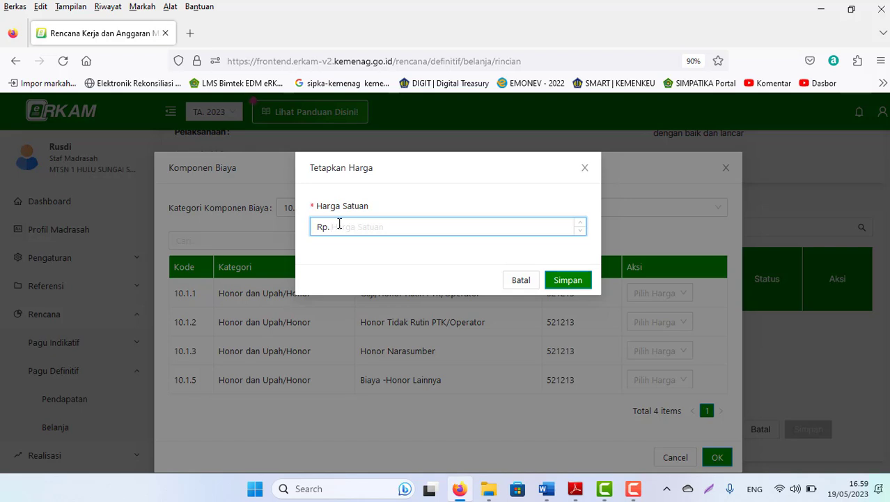
type("9000000")
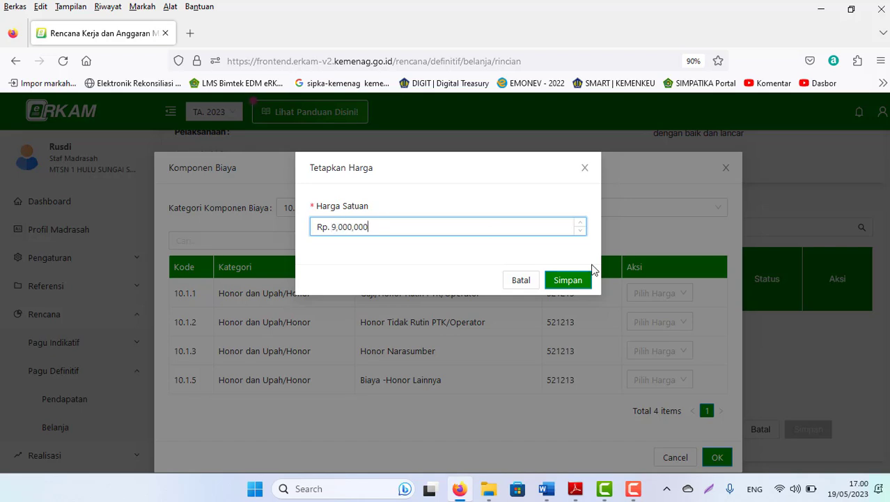
left_click(568, 281)
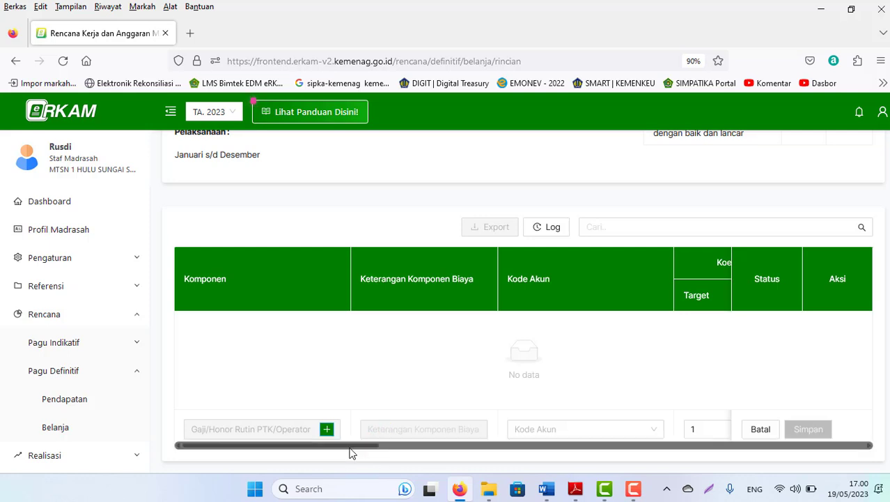
Assign account code 521213-Belanja Honor Output Kegiatan to the new expenditure row.
left_click_drag(350, 452, 420, 453)
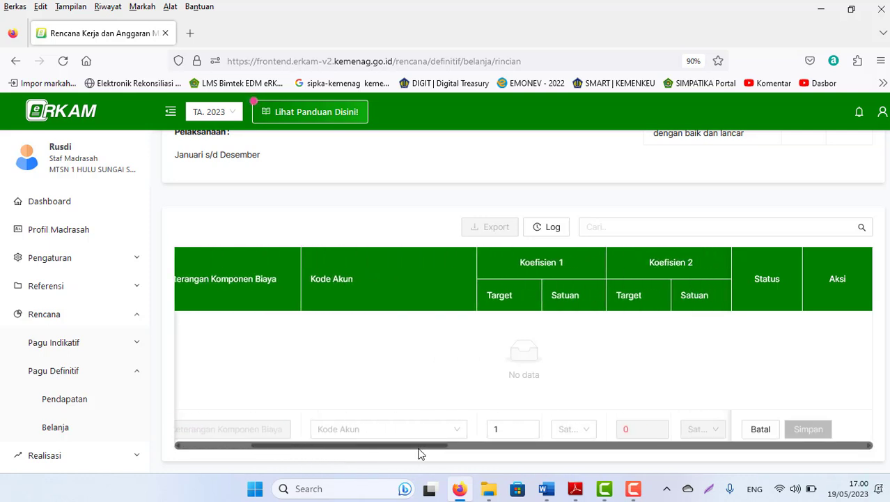
left_click(379, 433)
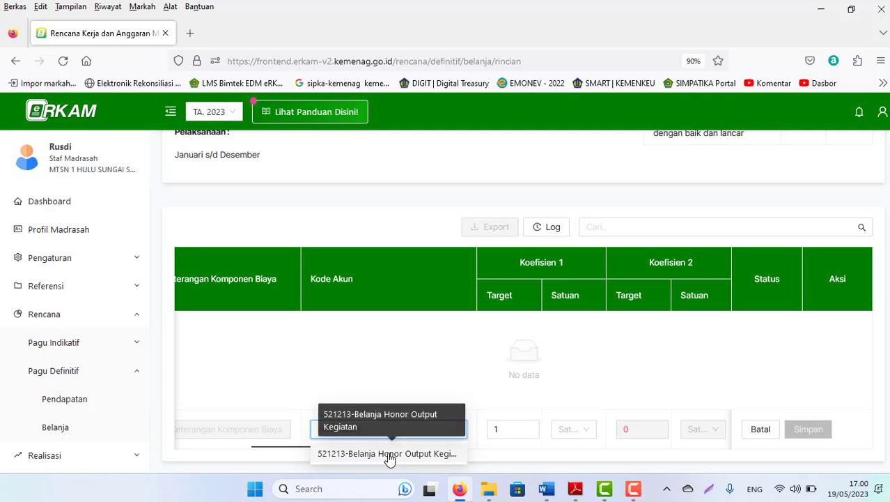
left_click(390, 456)
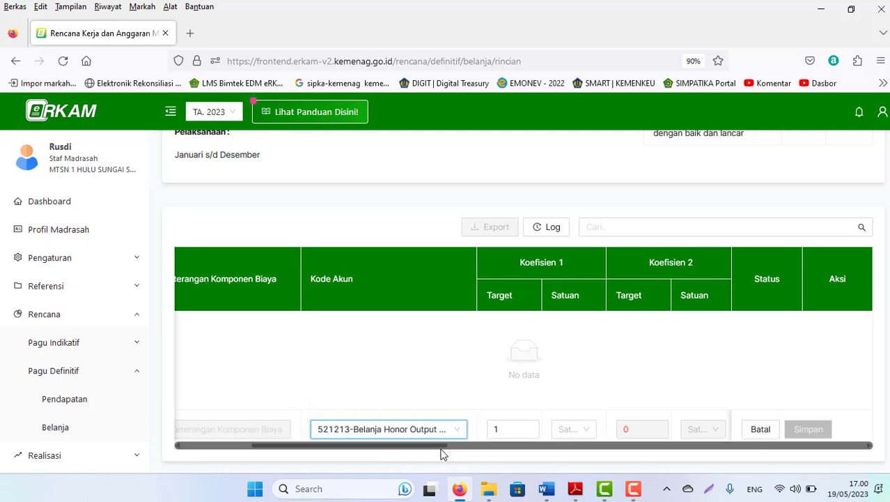
Set Koefisien 1 of the expenditure row to a target of 12 with bulan as the unit.
left_click_drag(438, 453, 479, 453)
left_click(399, 427)
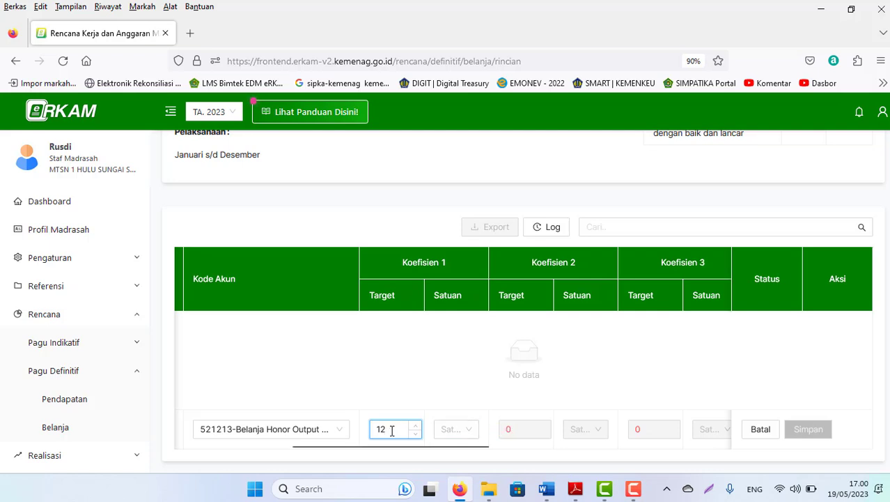
left_click(471, 429)
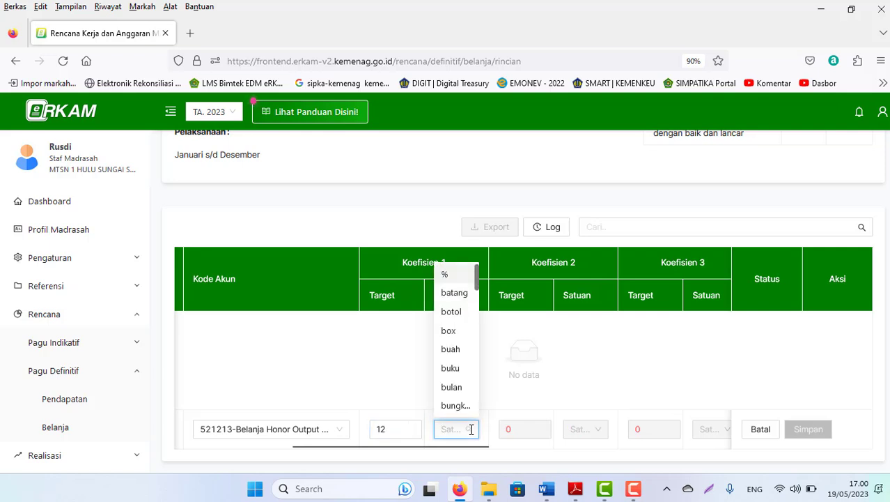
type("bulan")
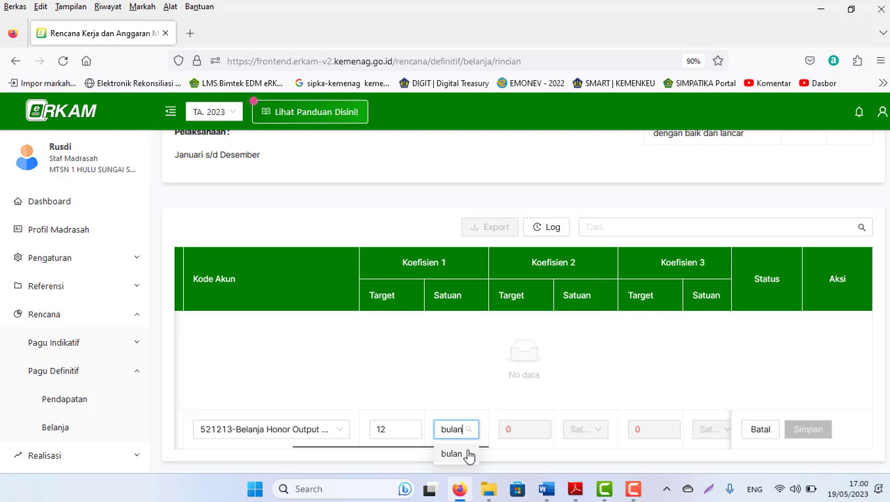
left_click(468, 453)
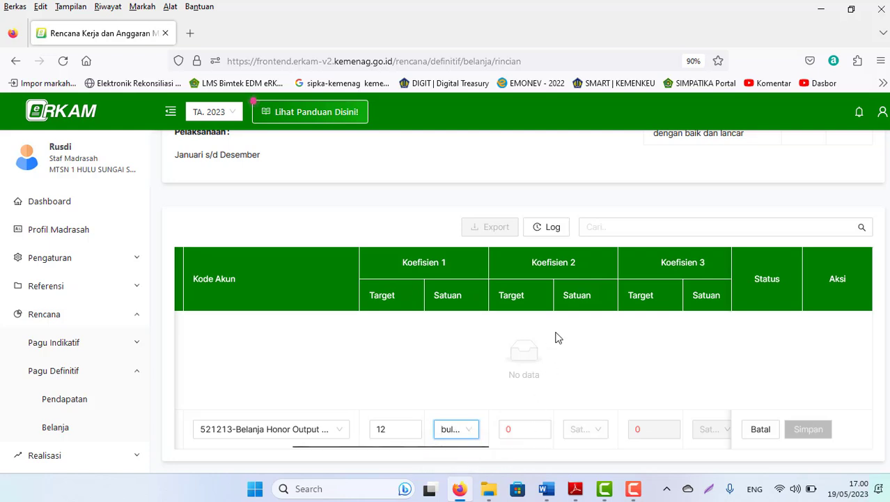
left_click(529, 429)
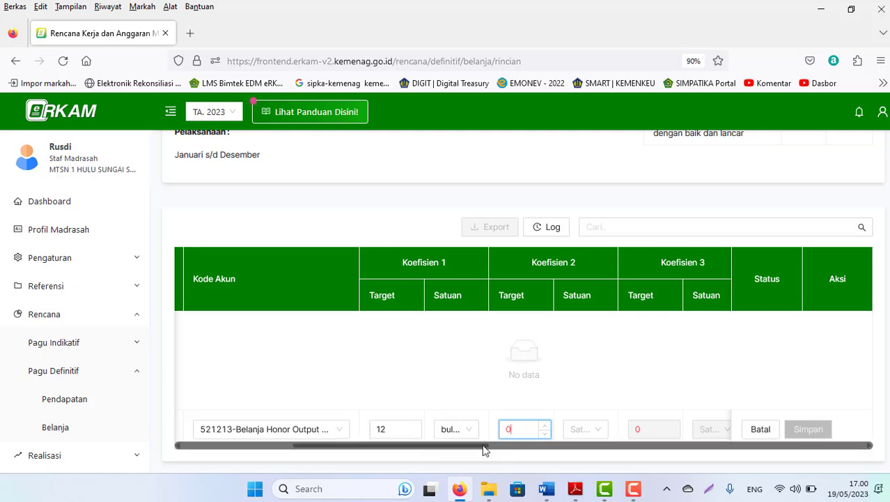
Set the PPN option of the expenditure row to Tidak ada PPN.
left_click_drag(482, 450, 503, 450)
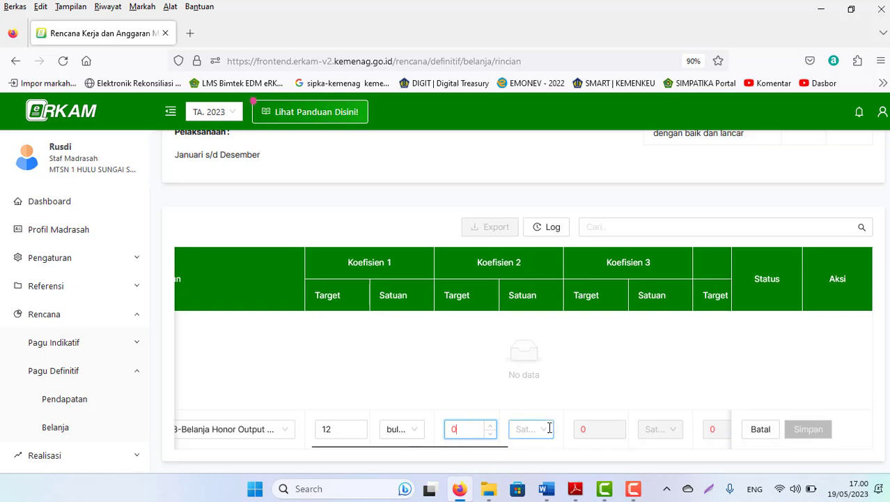
left_click_drag(499, 452, 616, 453)
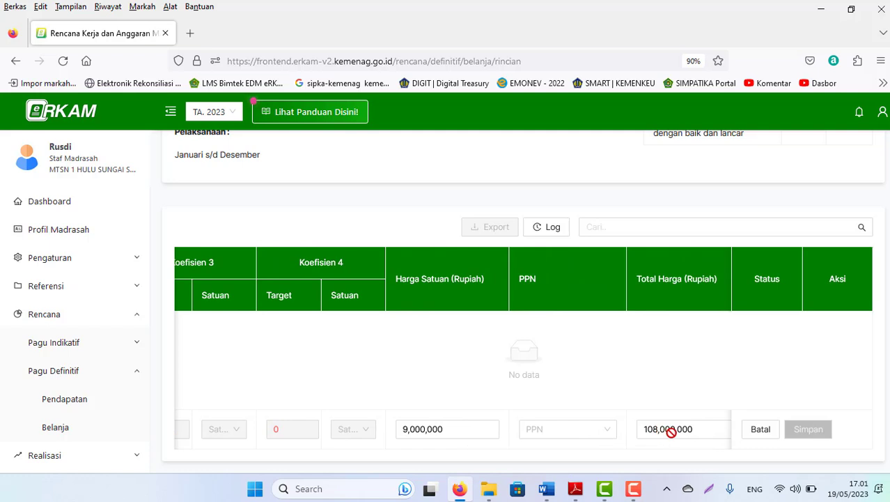
left_click(606, 439)
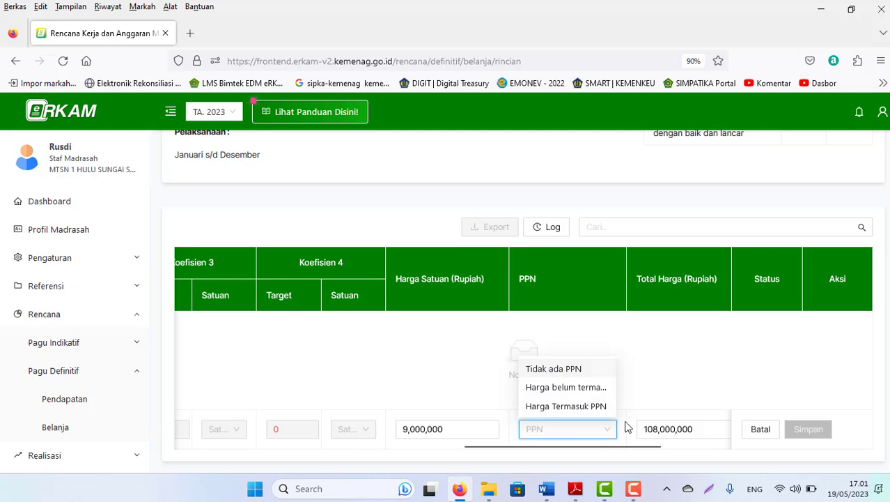
left_click(554, 373)
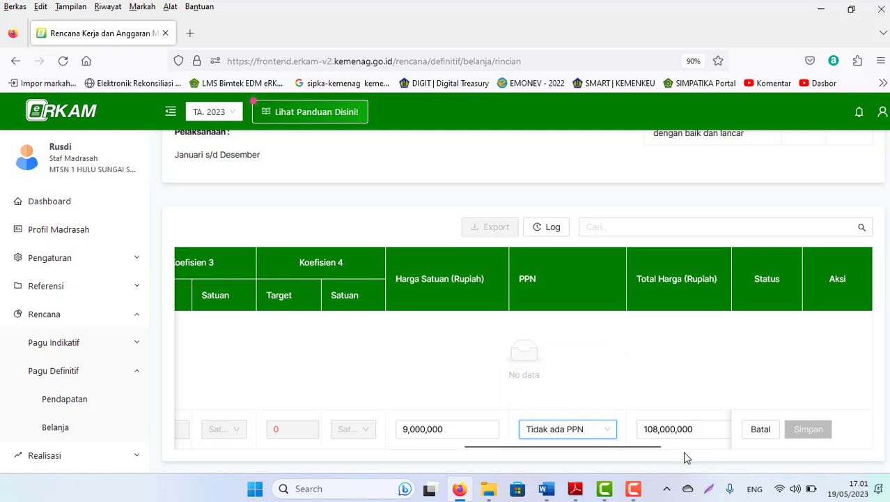
Add APBN - BOS as the funding source for the expenditure row.
left_click_drag(639, 450, 720, 447)
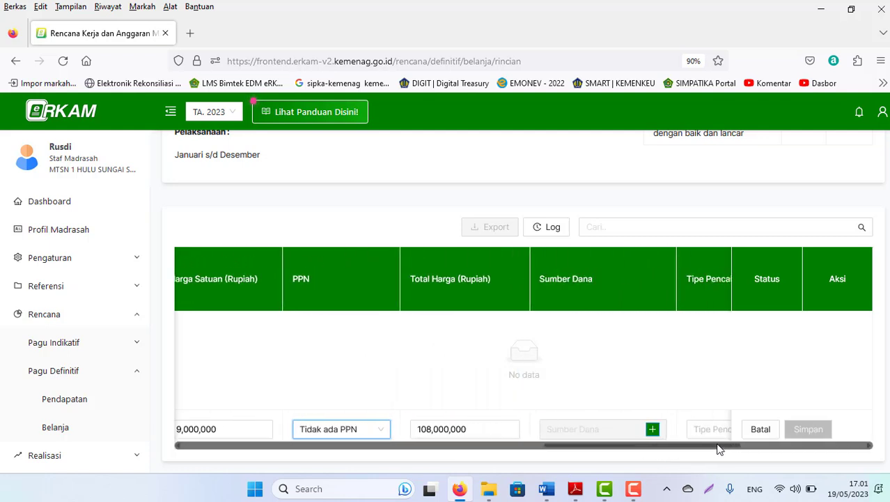
left_click(652, 430)
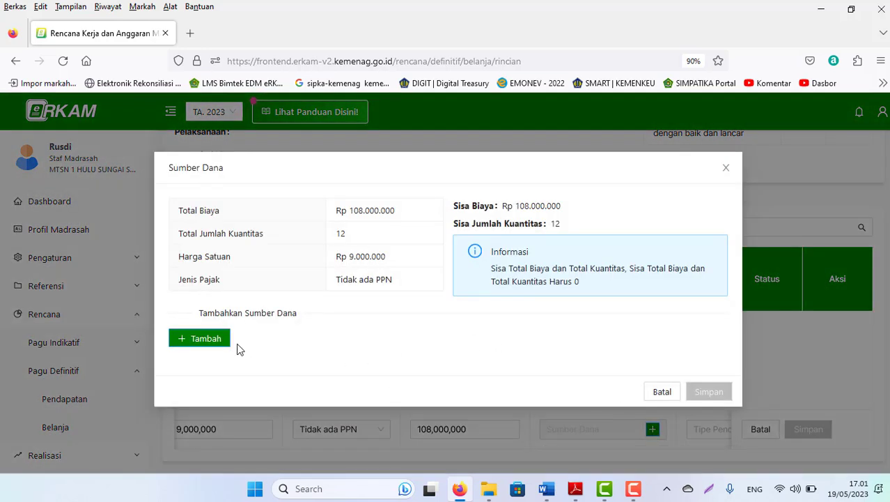
left_click(209, 339)
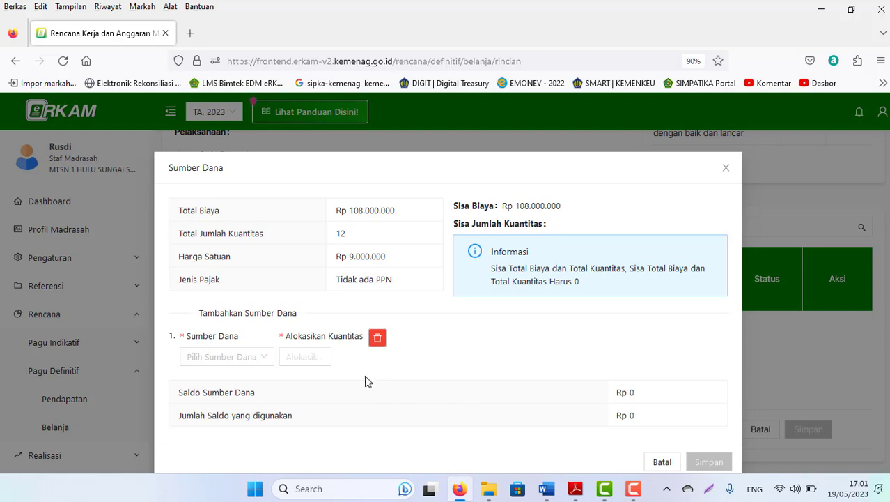
left_click(262, 359)
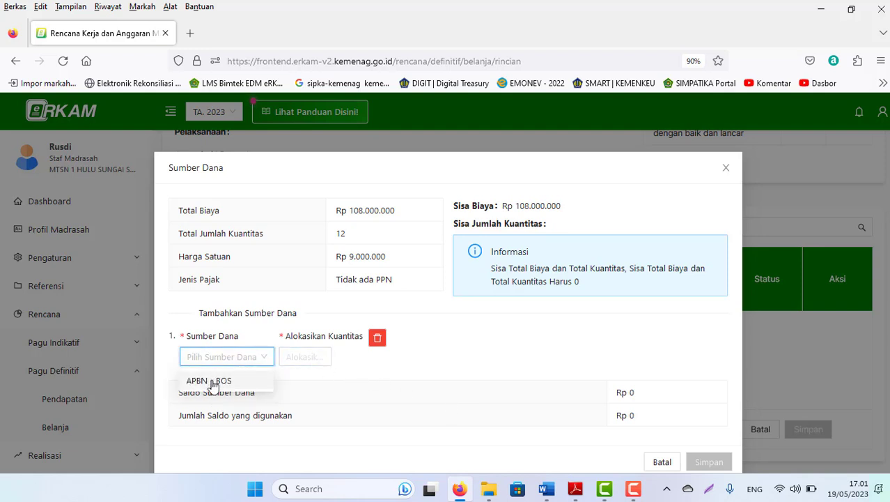
left_click(212, 381)
Allocate a quantity of 12 to the APBN - BOS funding source and save the allocation.
left_click(279, 356)
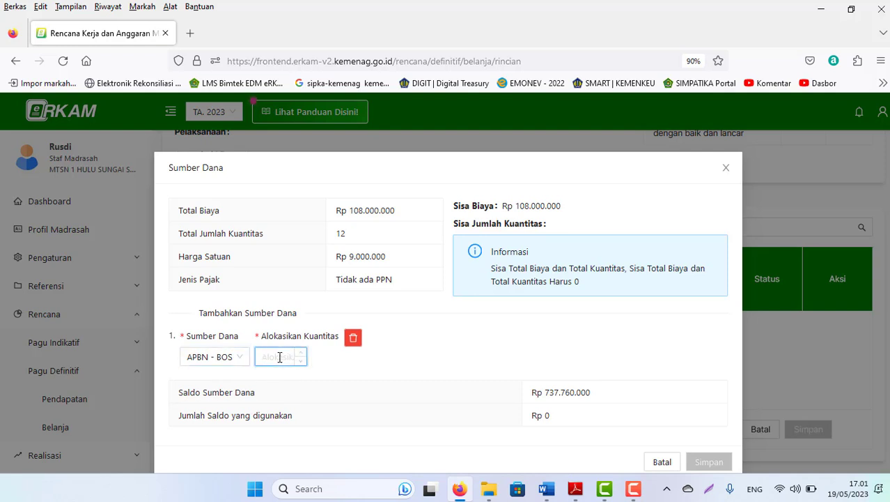
left_click(299, 354)
left_click(299, 354)
left_click(299, 354)
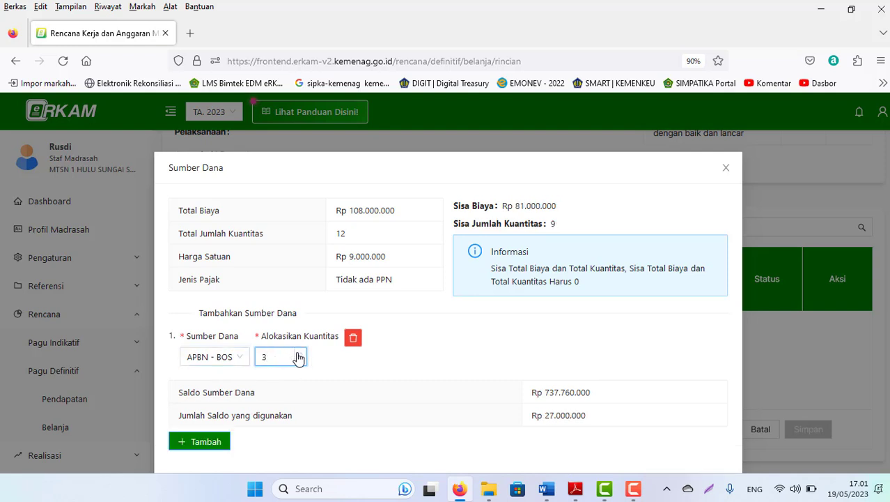
left_click(298, 354)
left_click(299, 354)
left_click(299, 354)
left_click(299, 354)
left_click(299, 354)
left_click(299, 354)
left_click(298, 354)
left_click(299, 354)
left_click(299, 354)
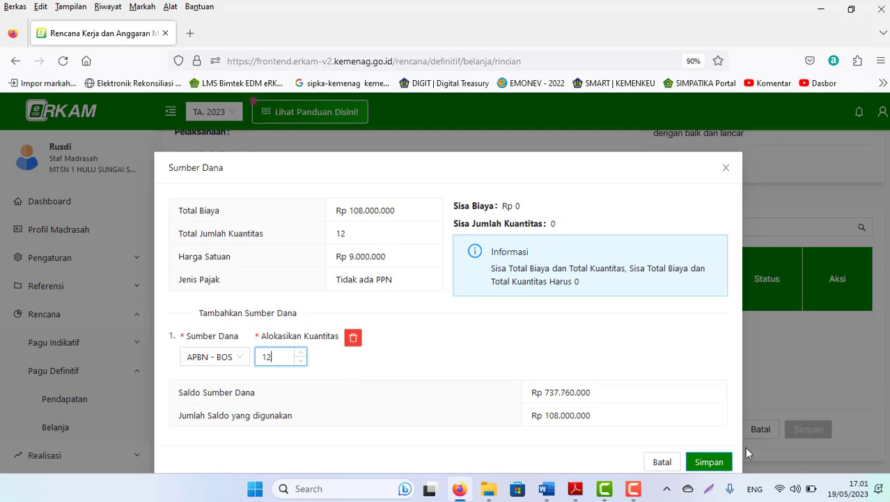
left_click(709, 462)
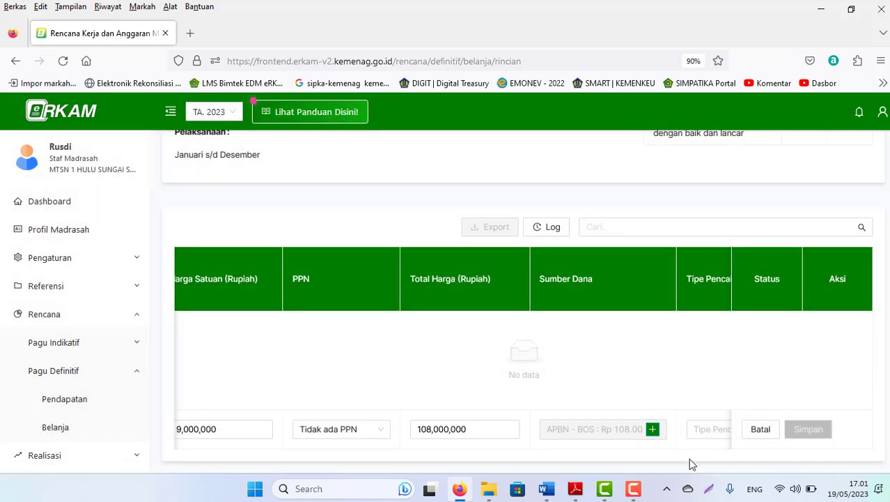
Set the disbursement type (Tipe Pencairan) of the expenditure row to UP / GUP.
scroll(624, 464, "right", 3)
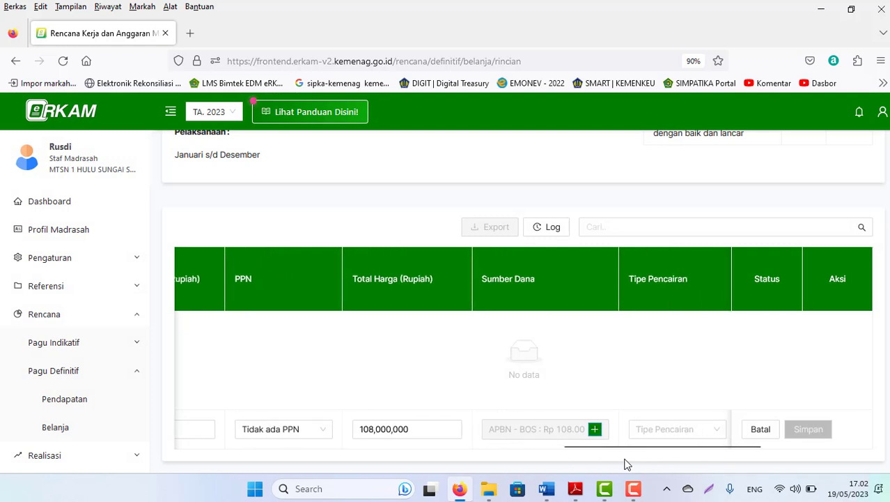
left_click(700, 430)
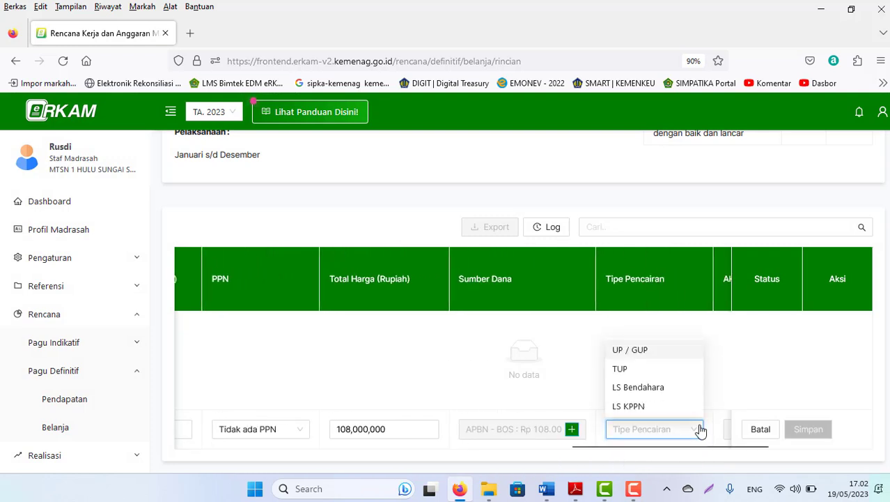
left_click(632, 351)
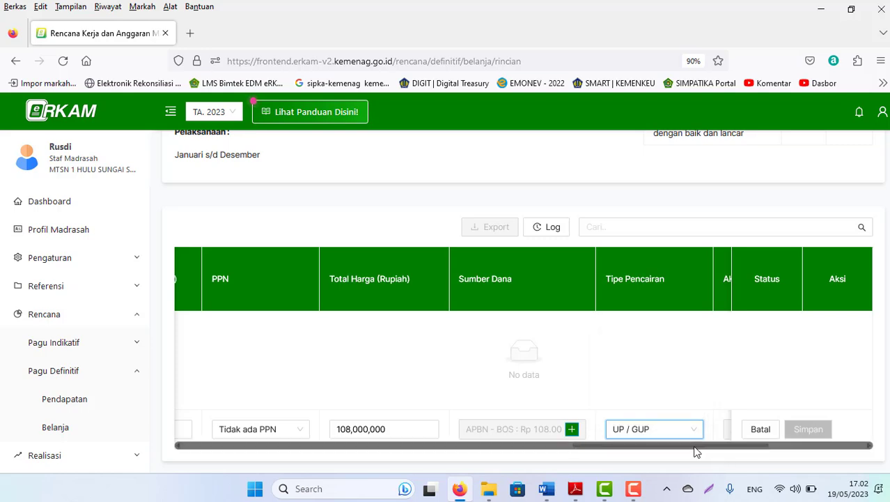
Open the monthly cash budget (AKB) allocation of the expenditure row.
left_click_drag(695, 446, 751, 448)
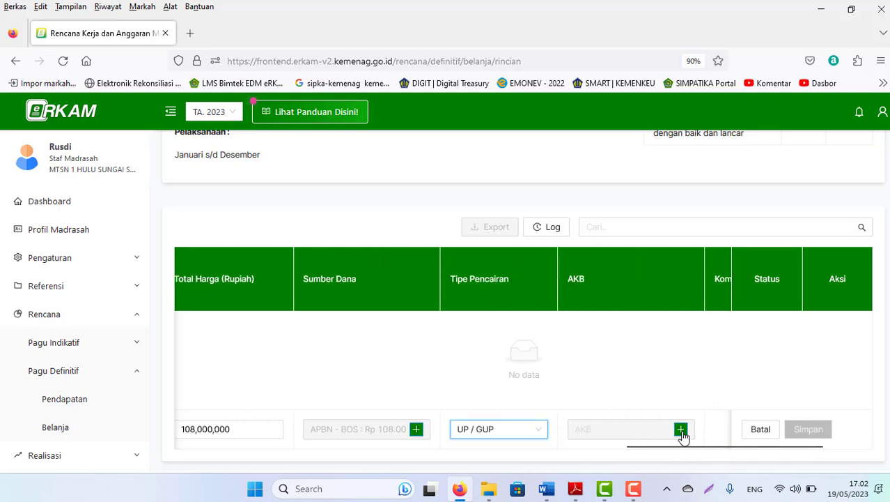
left_click(681, 430)
left_click(356, 264)
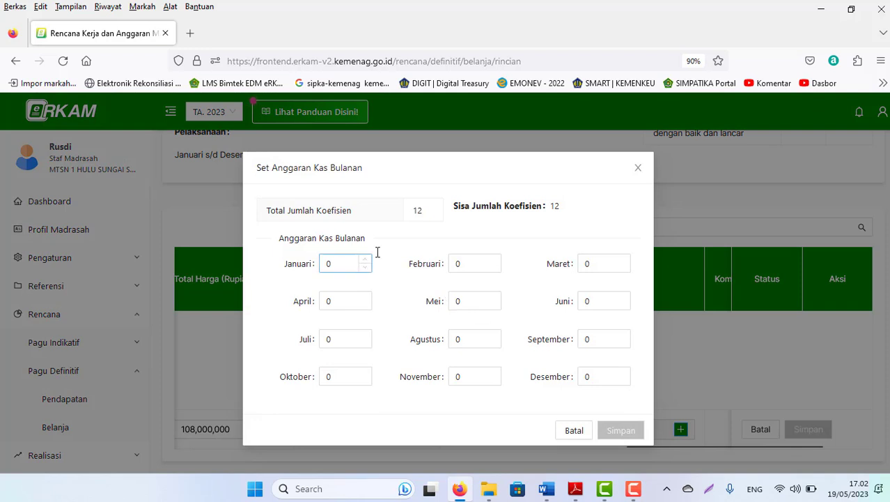
left_click(339, 262)
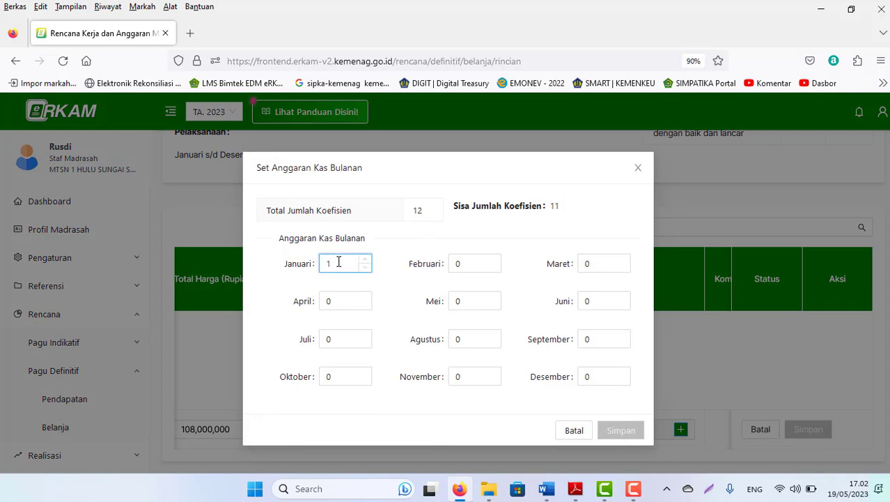
left_click_drag(338, 262, 303, 259)
left_click_drag(342, 299, 295, 291)
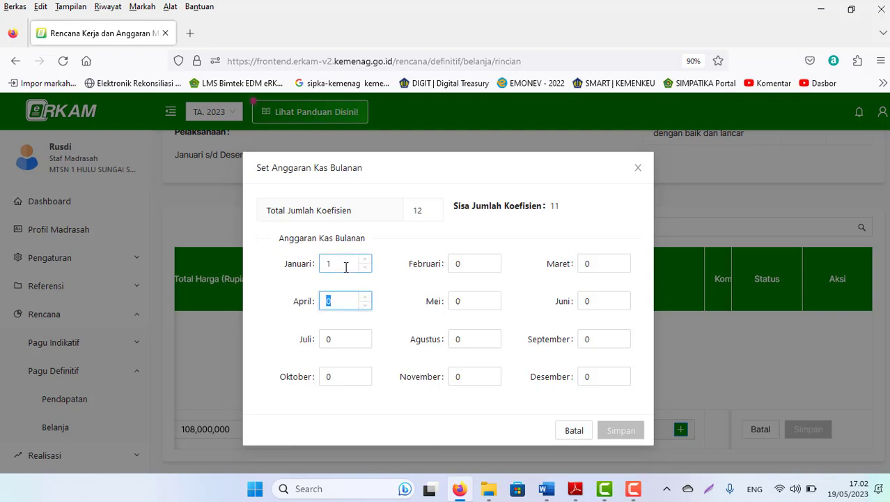
left_click_drag(346, 265, 283, 259)
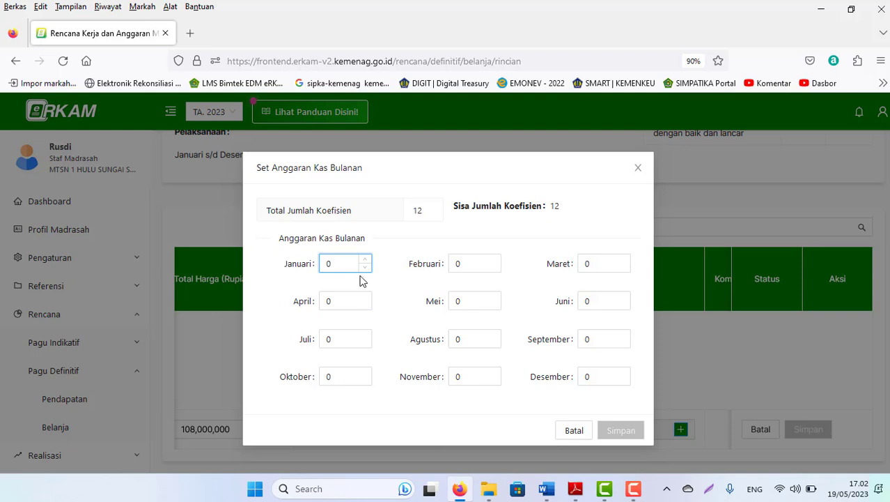
Set the monthly cash budget to 1 for each month from Februari through Juni.
left_click_drag(478, 260, 402, 248)
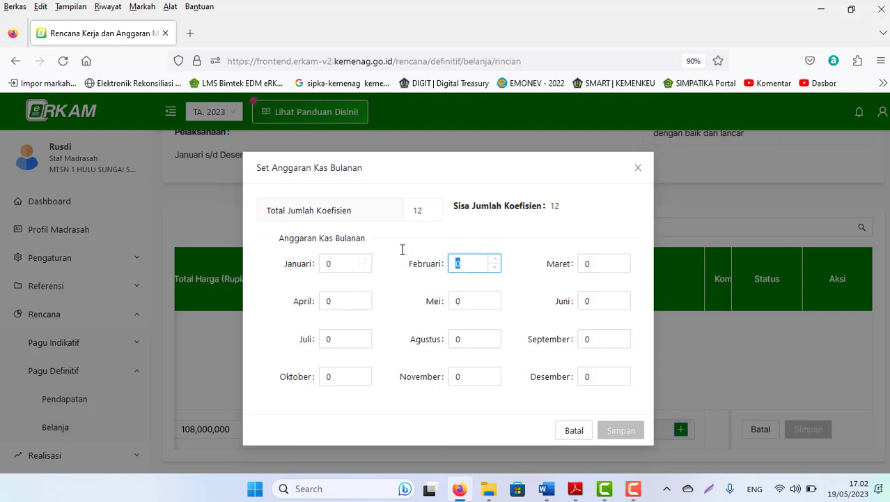
left_click_drag(609, 261, 526, 249)
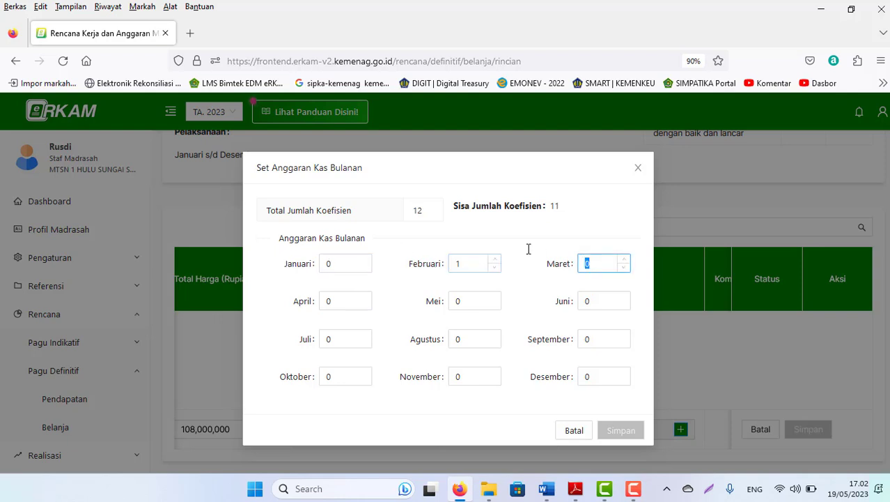
type("1")
left_click_drag(349, 301, 322, 285)
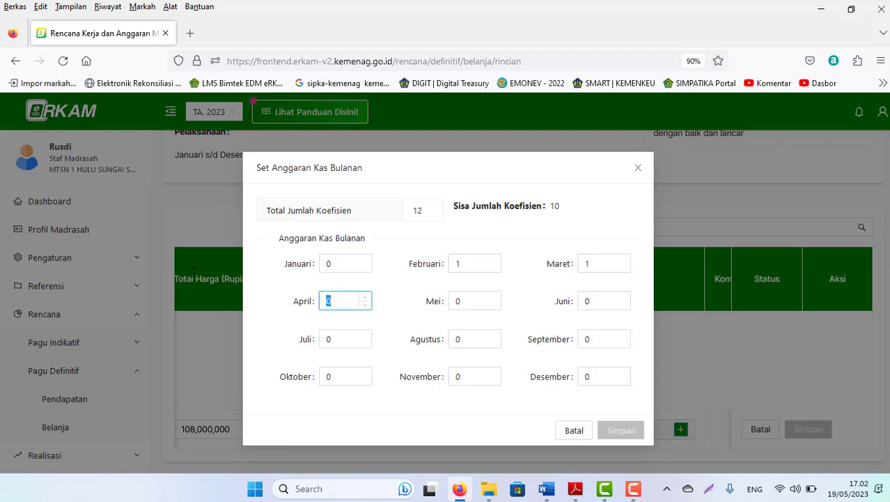
type("1")
left_click(472, 298)
type("1")
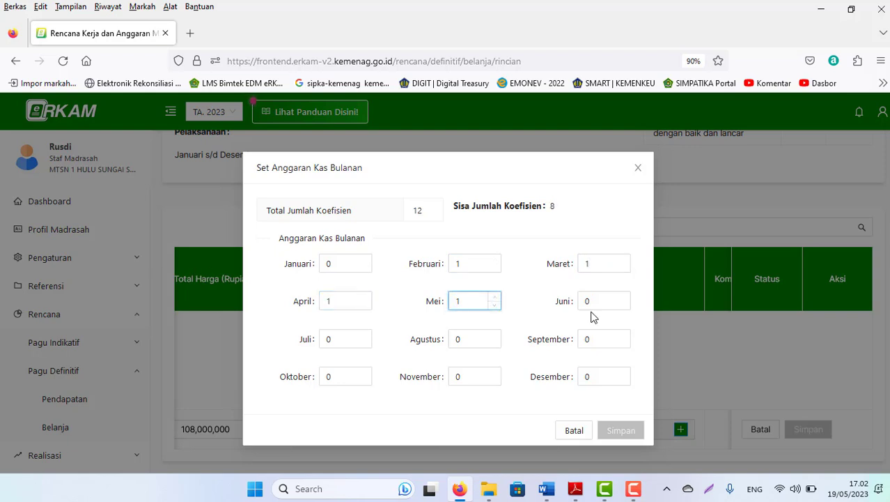
left_click_drag(590, 309, 556, 298)
Set the monthly cash budget to 1 for Juli, Agustus and September.
left_click(327, 339)
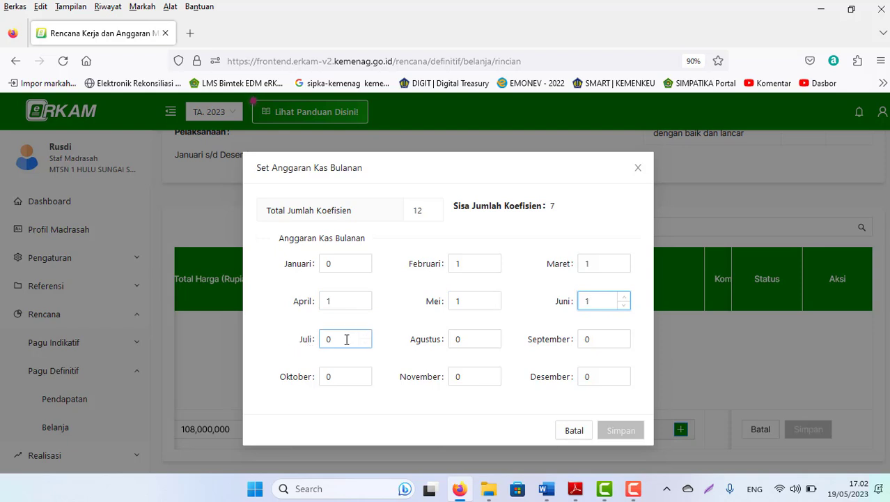
double_click(328, 339)
type("1")
left_click(476, 337)
left_click_drag(476, 337, 348, 304)
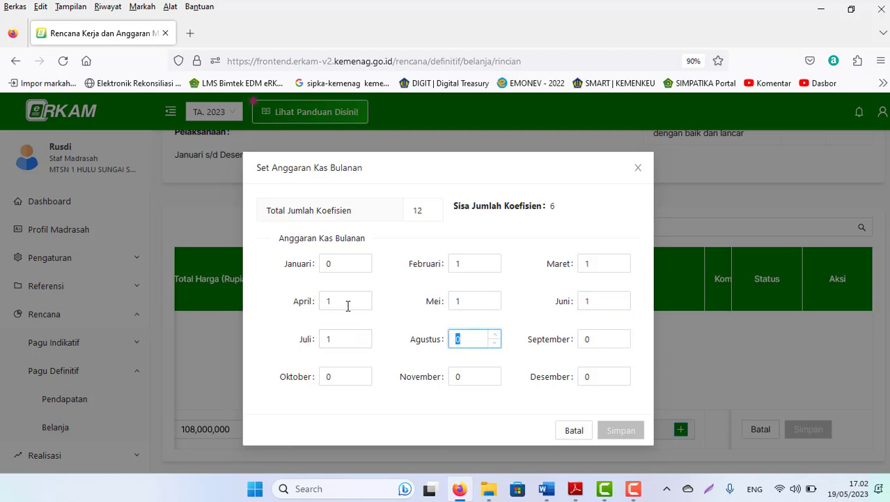
type("1")
left_click(596, 338)
left_click_drag(596, 337, 471, 302)
type("1")
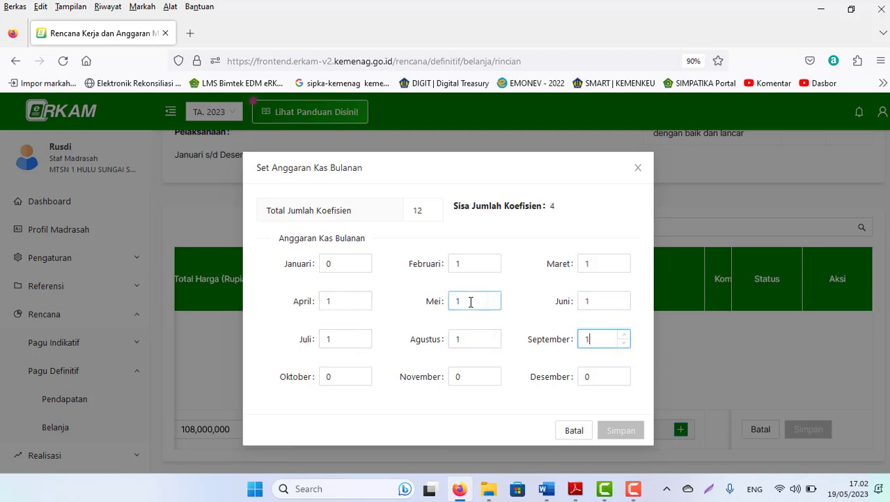
Set Oktober and November to 1 and Desember to 2, and save the monthly cash budget.
left_click(344, 374)
type("1")
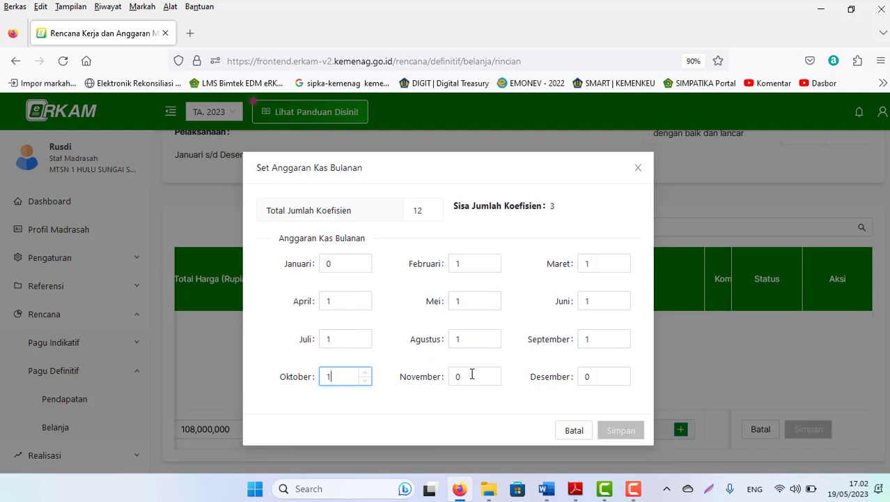
left_click_drag(471, 374, 270, 327)
type("1")
left_click_drag(598, 377, 542, 375)
type("2")
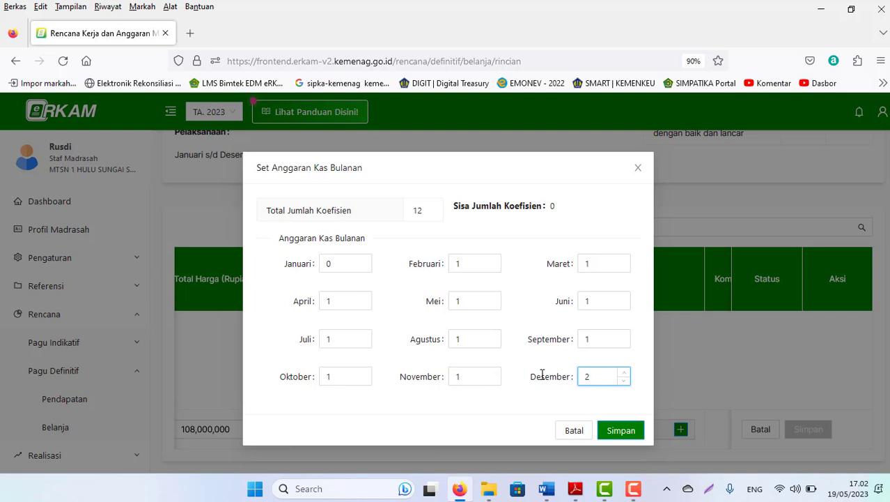
left_click(565, 209)
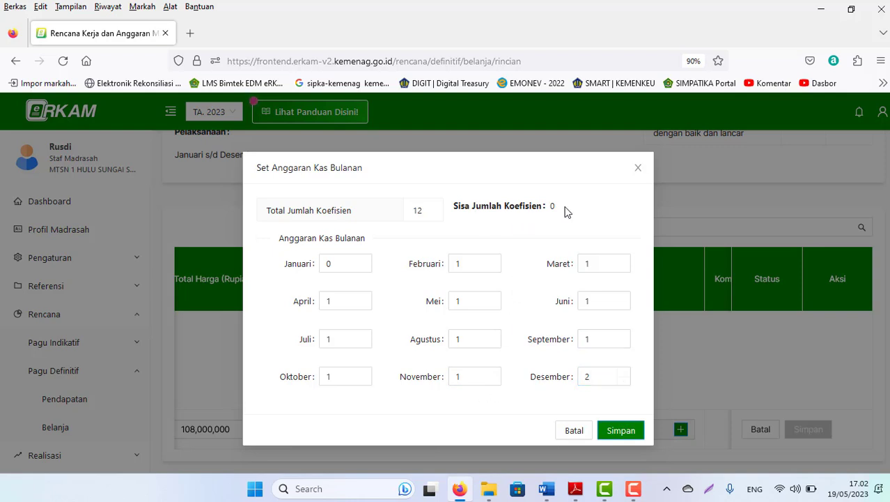
left_click(620, 431)
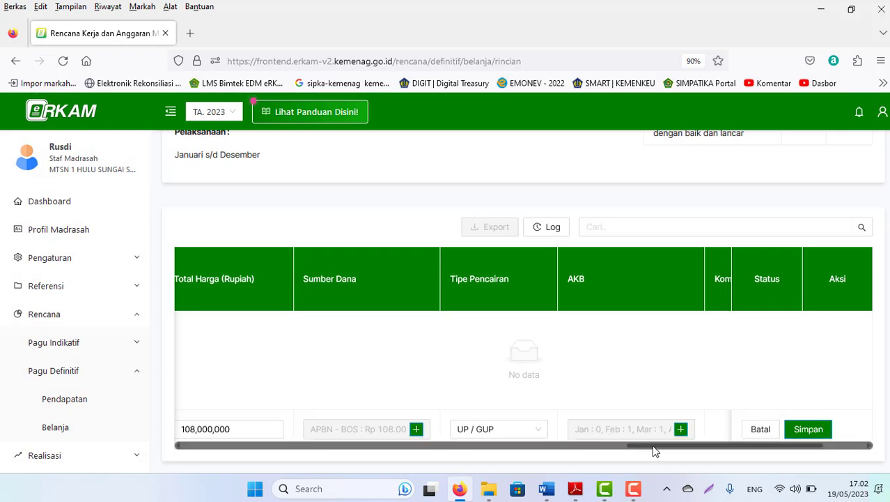
Save the new expenditure row and check its saved columns from Komponen to AKB.
left_click_drag(652, 446, 723, 453)
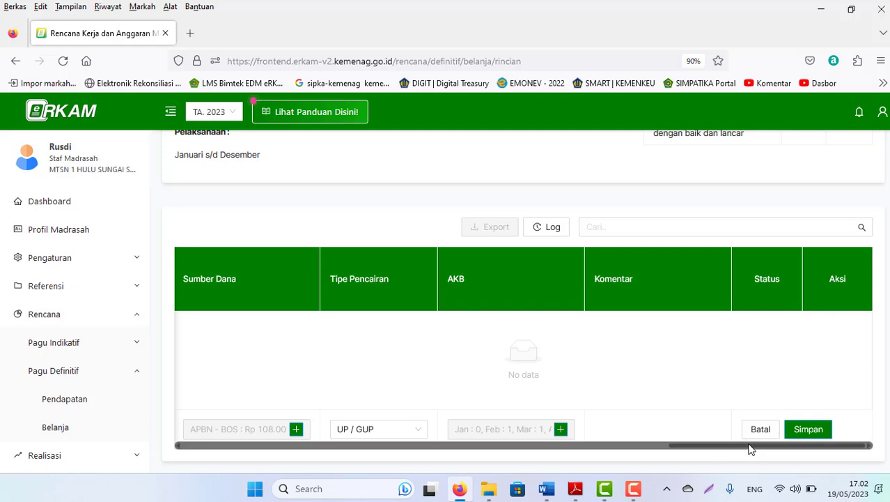
left_click_drag(751, 450, 692, 445)
left_click(812, 431)
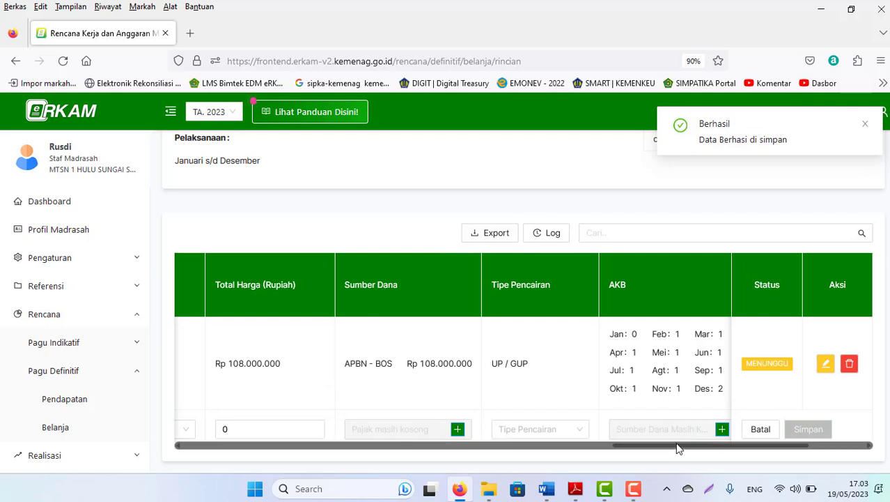
left_click_drag(660, 449, 223, 446)
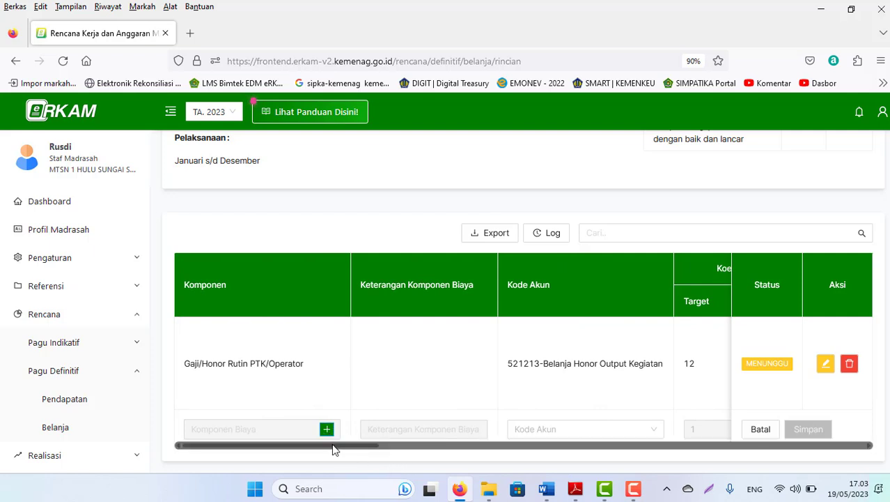
left_click_drag(333, 449, 885, 453)
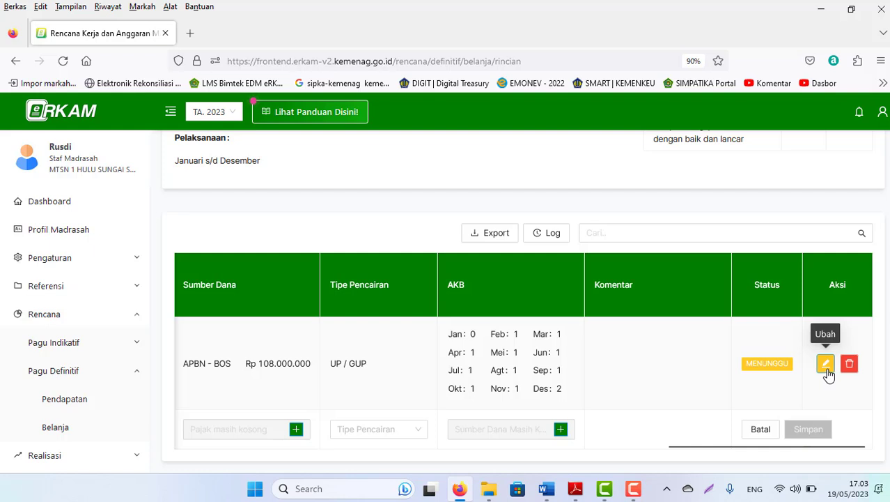
Log out of the staff account and sign in with the Kepala Madrasah role for TA. 2023.
left_click(880, 116)
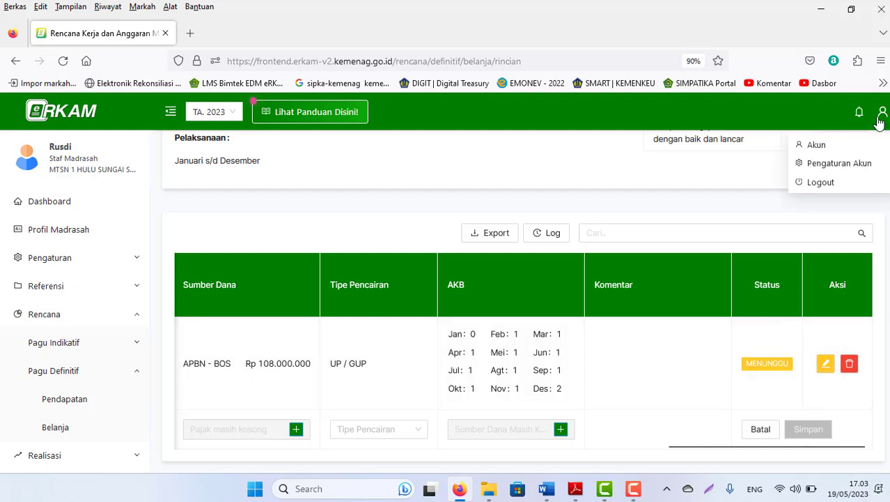
left_click(820, 186)
left_click(633, 488)
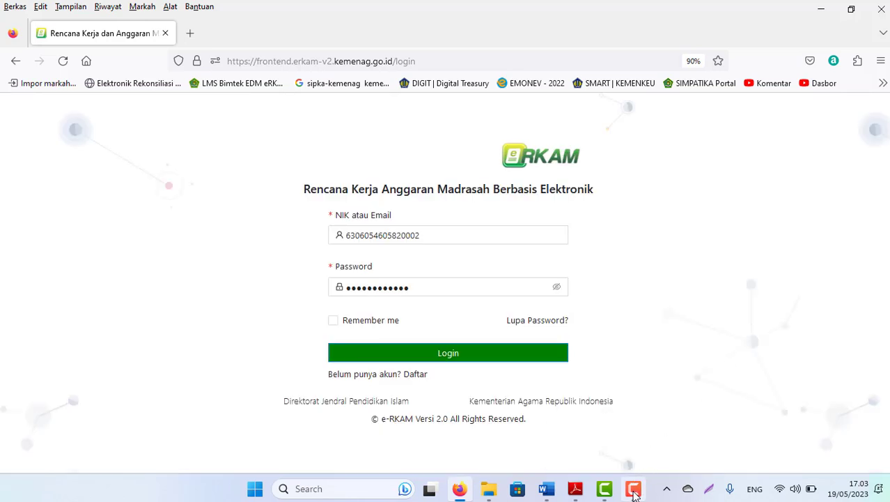
left_click(827, 410)
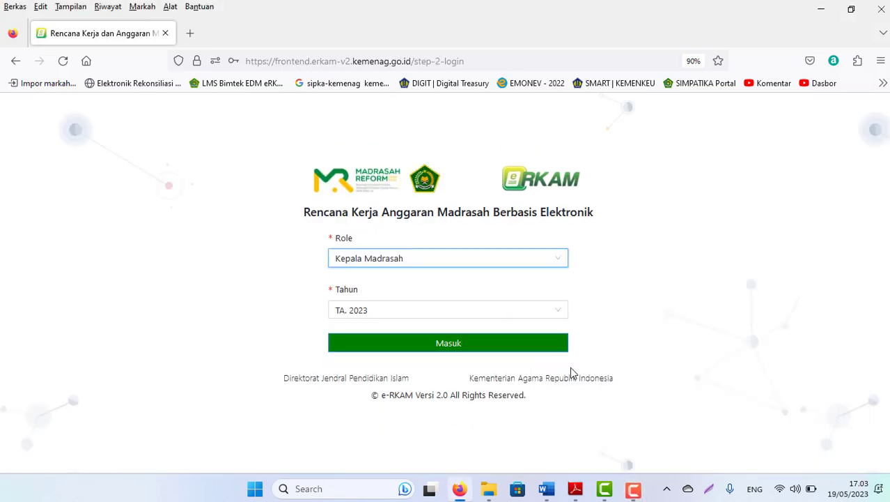
left_click(440, 345)
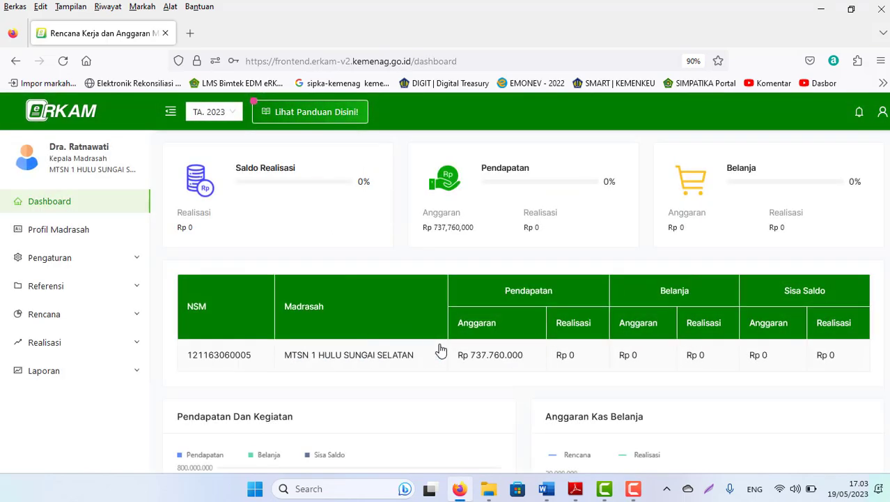
Open the definitive Belanja plan and show the expenditure details of the PENGEMBANGAN PROSES PEMBELAJARAN activity.
left_click(59, 317)
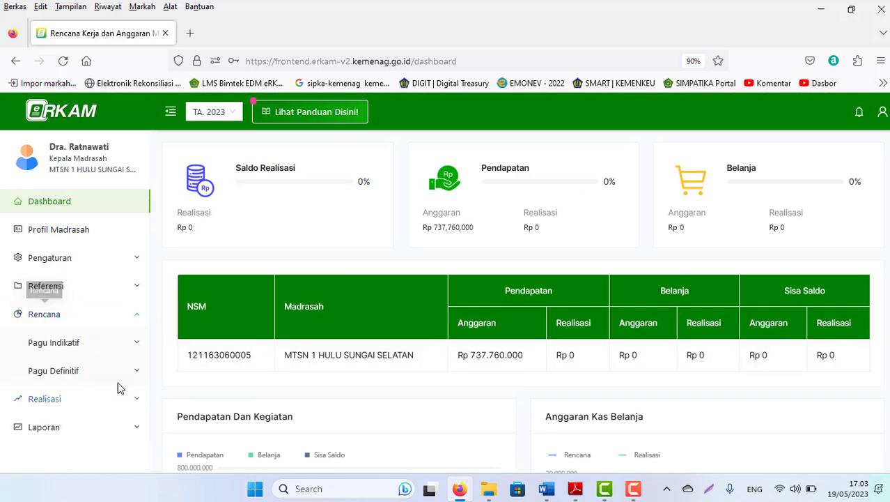
left_click(79, 376)
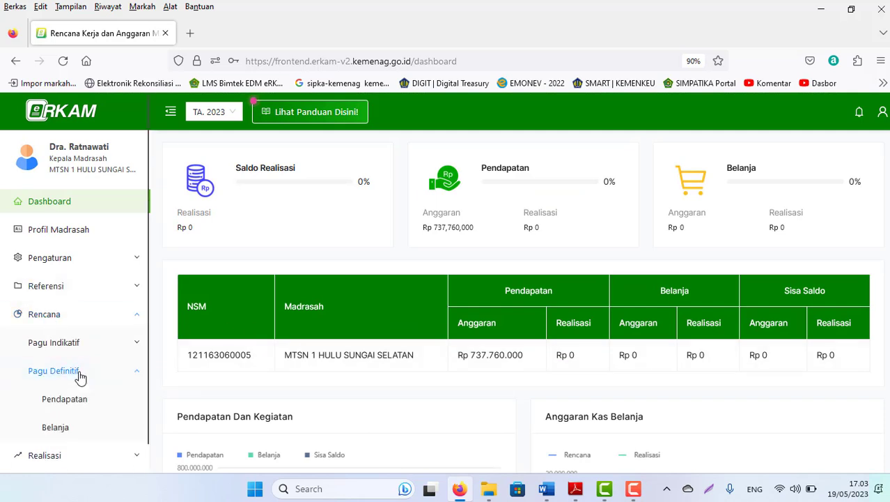
left_click(63, 428)
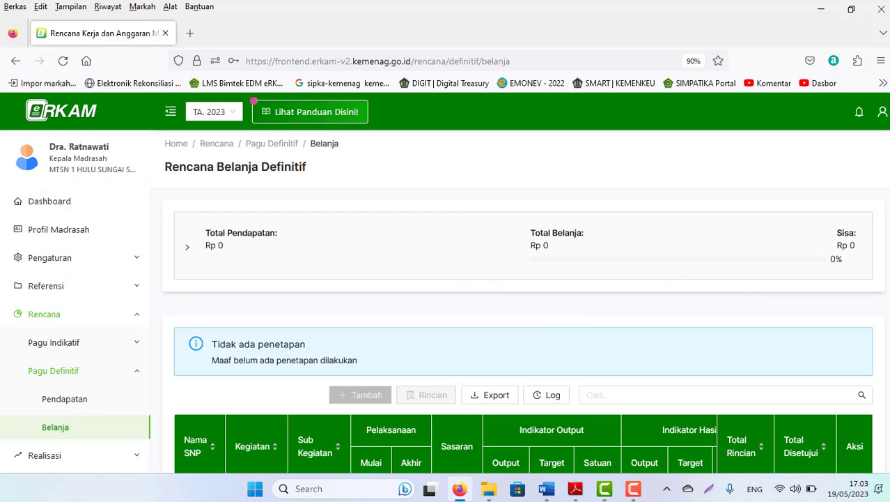
scroll(693, 294, "down", 2)
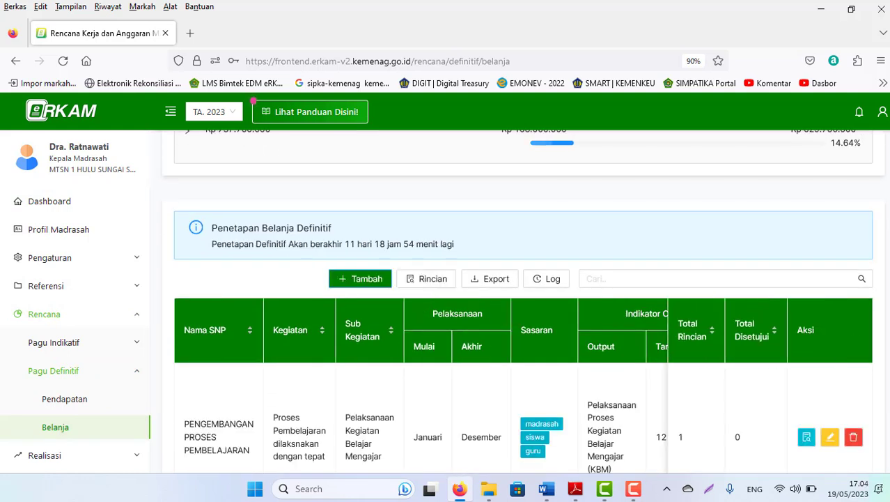
scroll(523, 299, "down", 3)
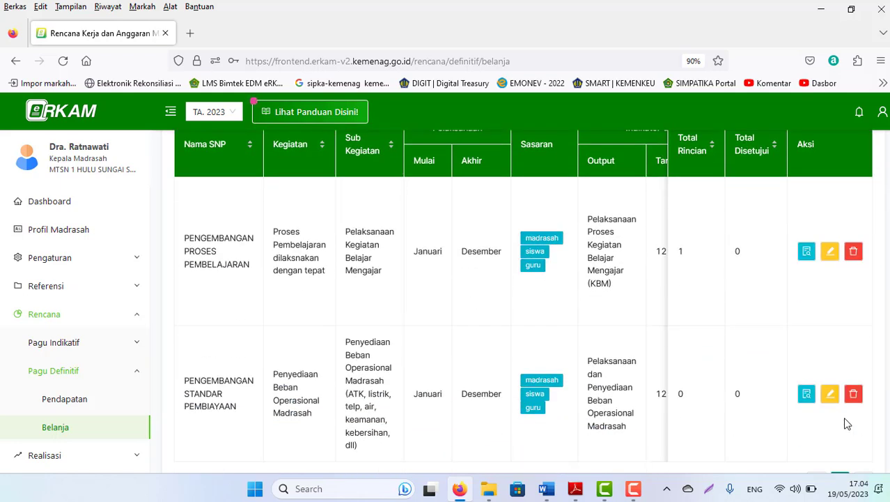
left_click_drag(646, 459, 862, 446)
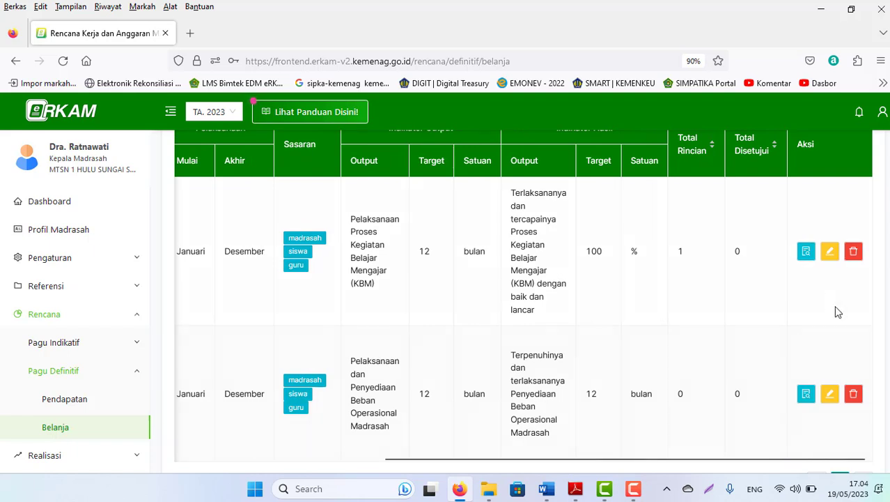
left_click(806, 252)
Approve the Gaji/Honor Rutin PTK/Operator expenditure detail and check its row in the table.
scroll(523, 298, "down", 2)
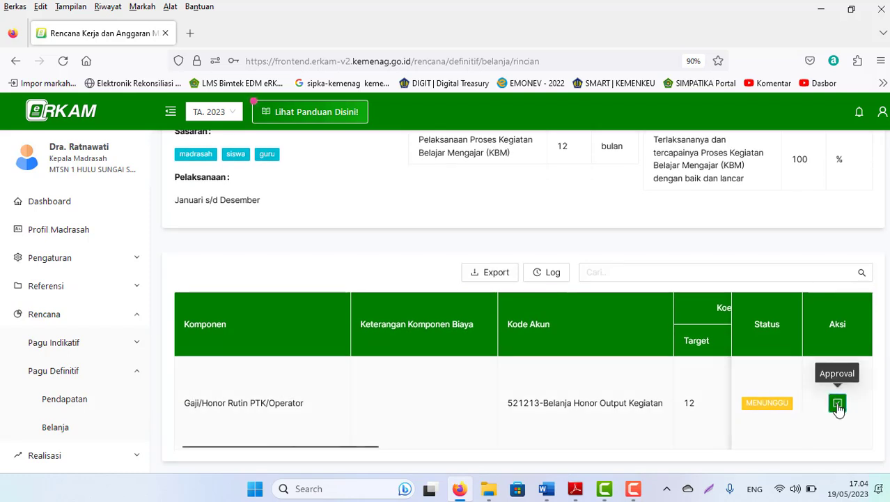
left_click(837, 404)
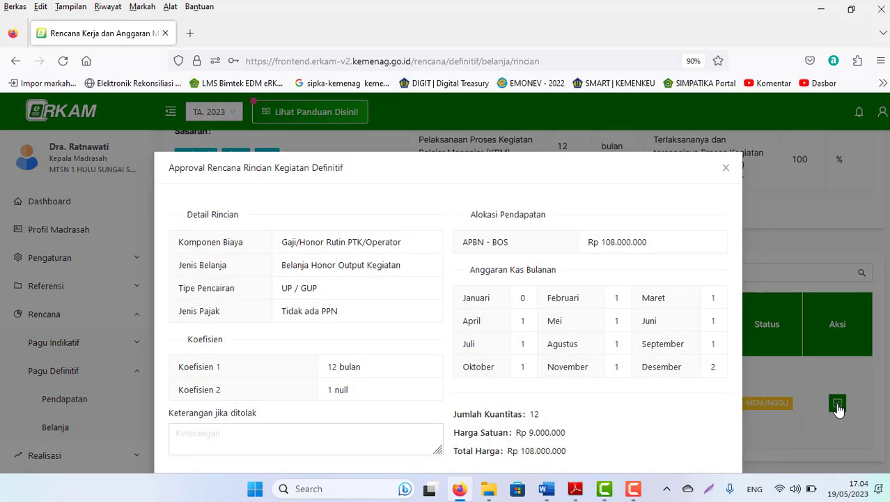
scroll(673, 373, "down", 2)
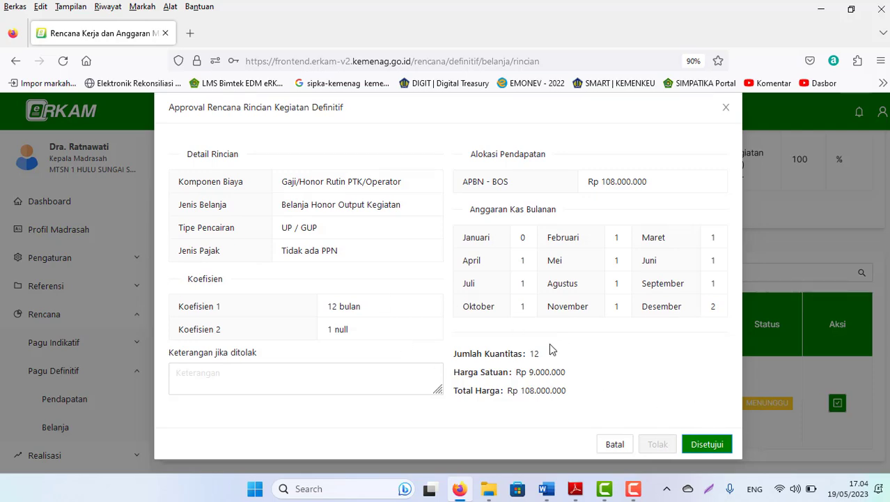
left_click(699, 450)
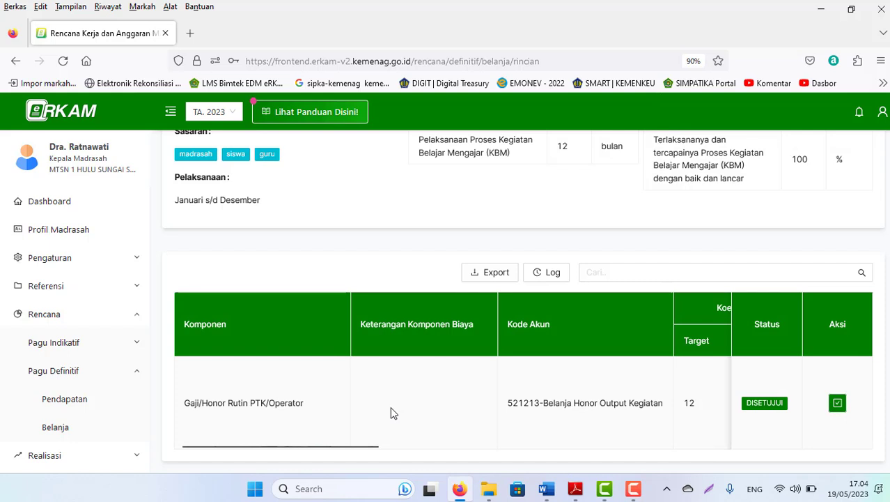
left_click_drag(370, 446, 783, 433)
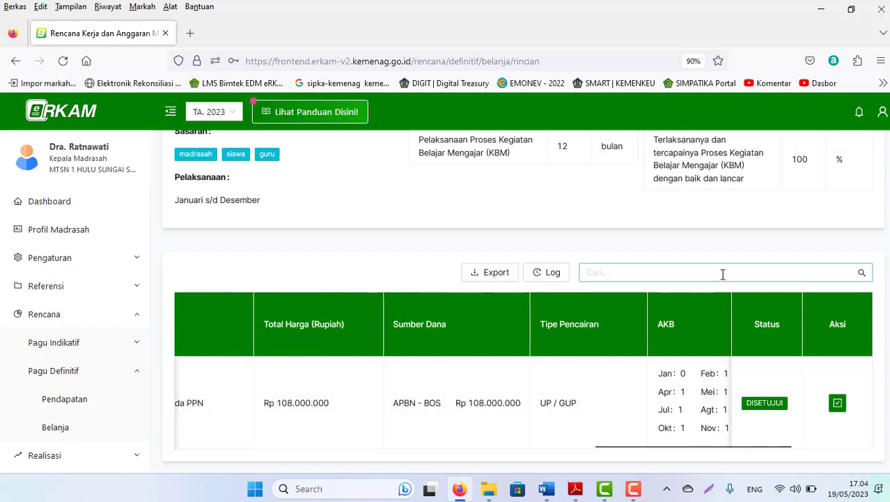
Review the approval details of the Gaji/Honor Rutin PTK/Operator expenditure, including its monthly cash budget and totals, and close them without changes.
left_click(837, 403)
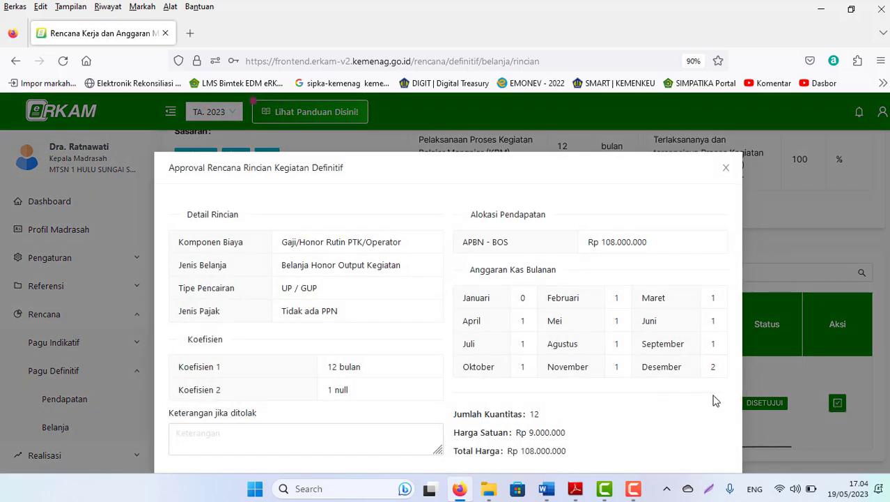
scroll(686, 403, "down", 2)
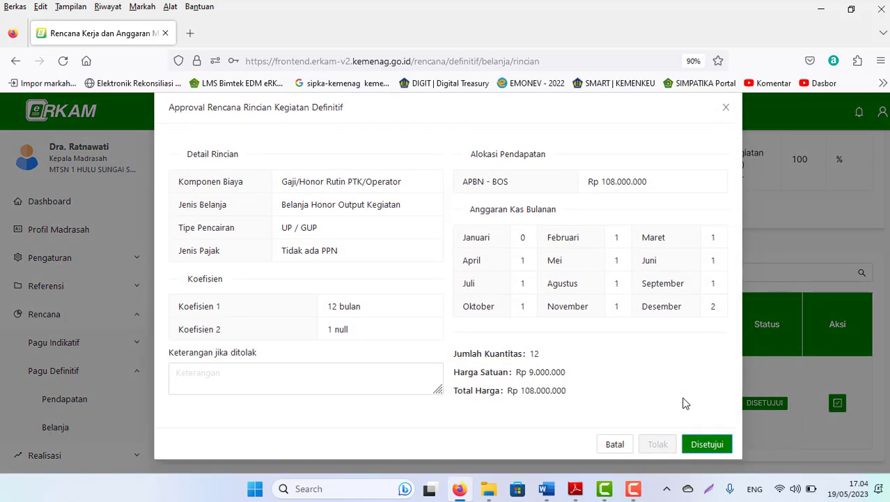
left_click(725, 109)
left_click(837, 403)
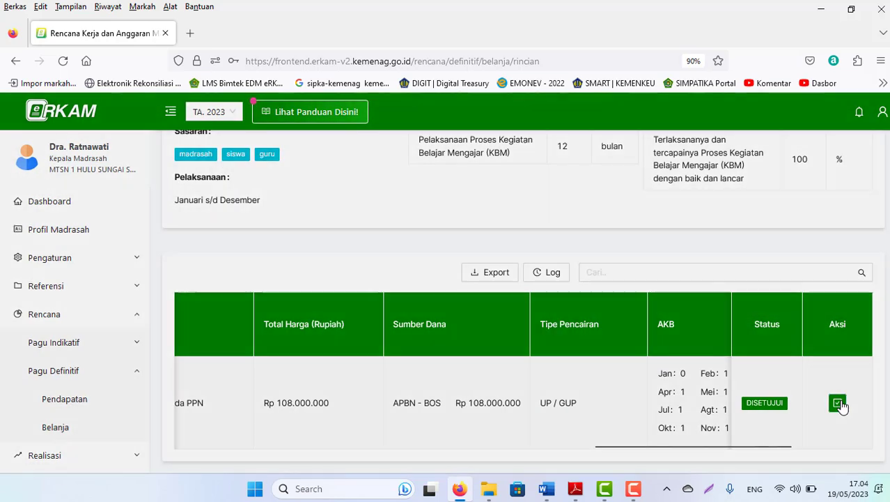
scroll(636, 367, "down", 2)
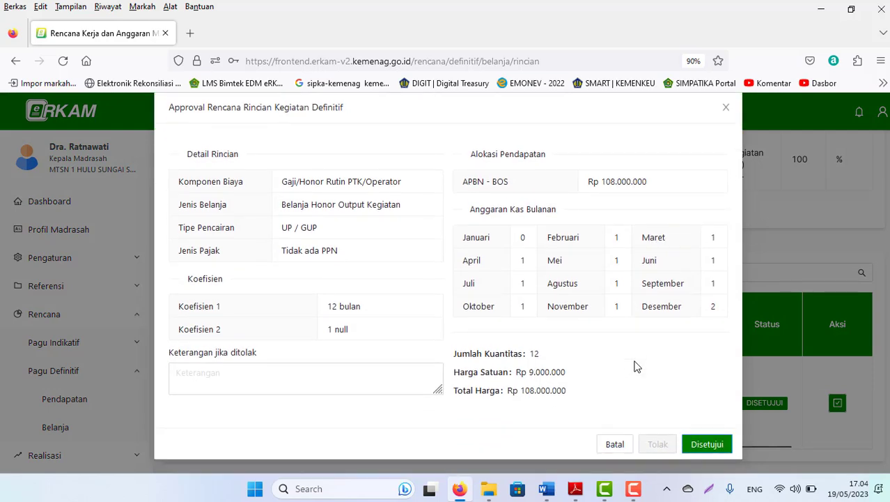
left_click(726, 108)
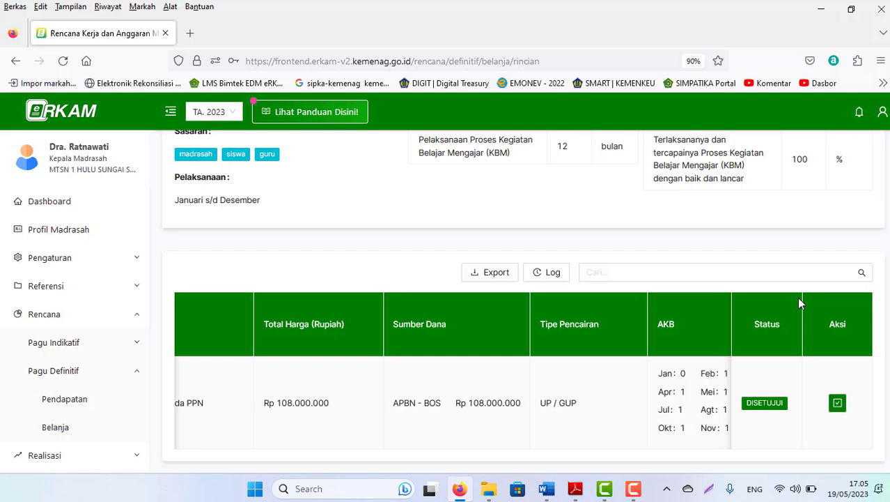
left_click(633, 488)
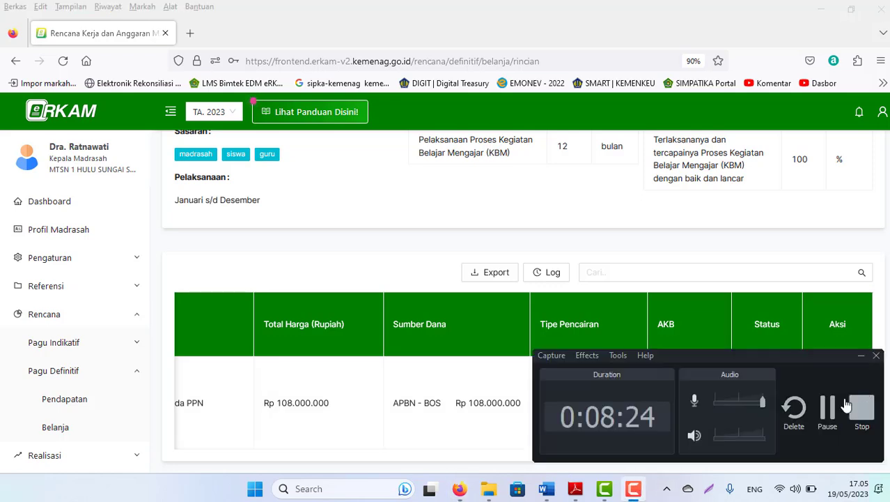